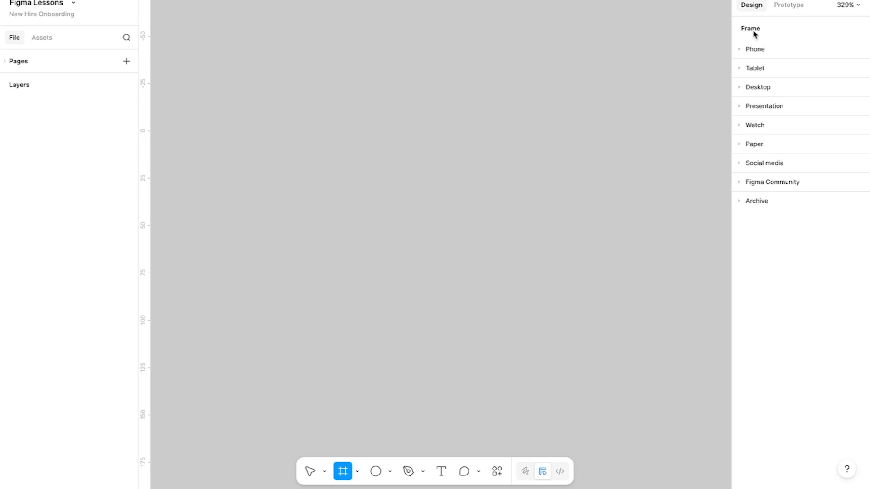
Create a new frame on the canvas from the iPhone 16 phone preset (393 × 852).
{"action": "left_click", "coordinate": [738, 87]}
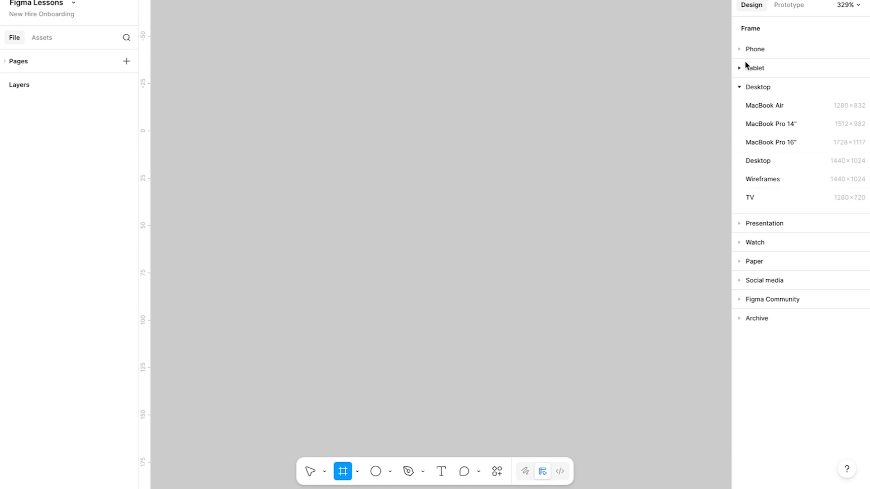
{"action": "left_click", "coordinate": [740, 88]}
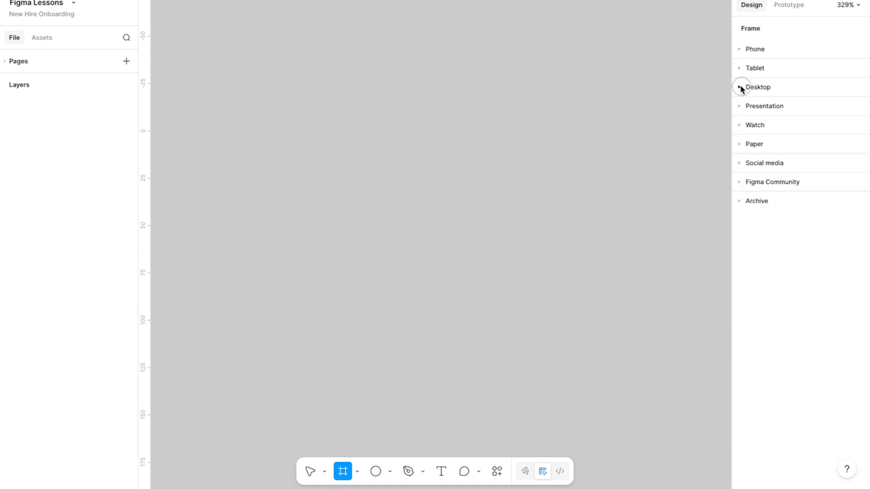
{"action": "left_click", "coordinate": [740, 50]}
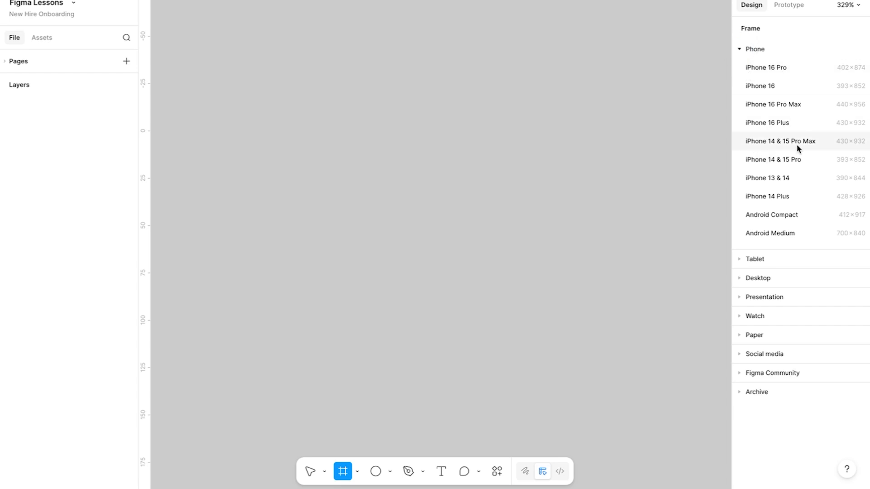
{"action": "left_click", "coordinate": [775, 85]}
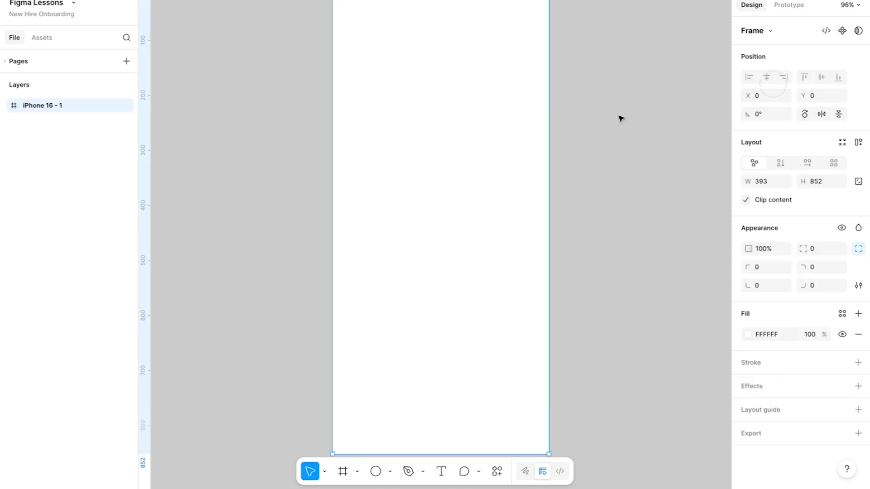
Add a second frame beside the iPhone frame from the MacBook Air desktop preset (1280 × 832).
{"action": "scroll", "coordinate": [604, 120], "scroll_direction": "right", "scroll_amount": 5}
{"action": "left_click", "coordinate": [586, 122]}
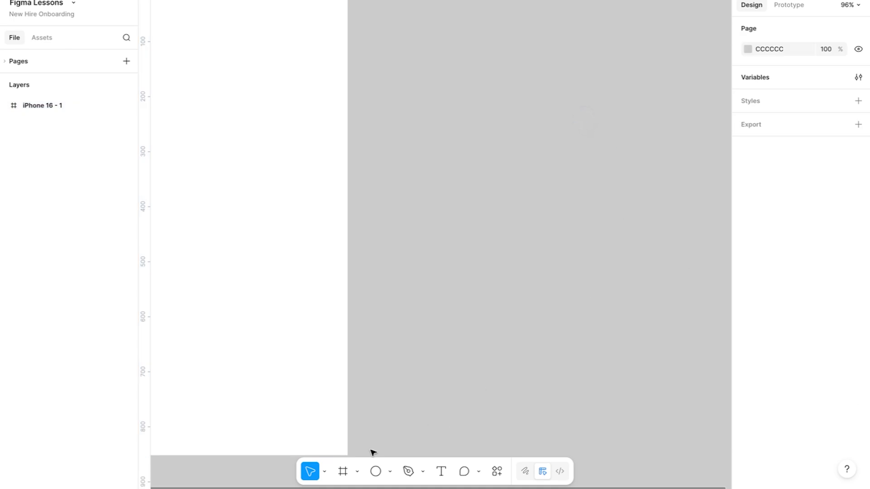
{"action": "left_click", "coordinate": [343, 471]}
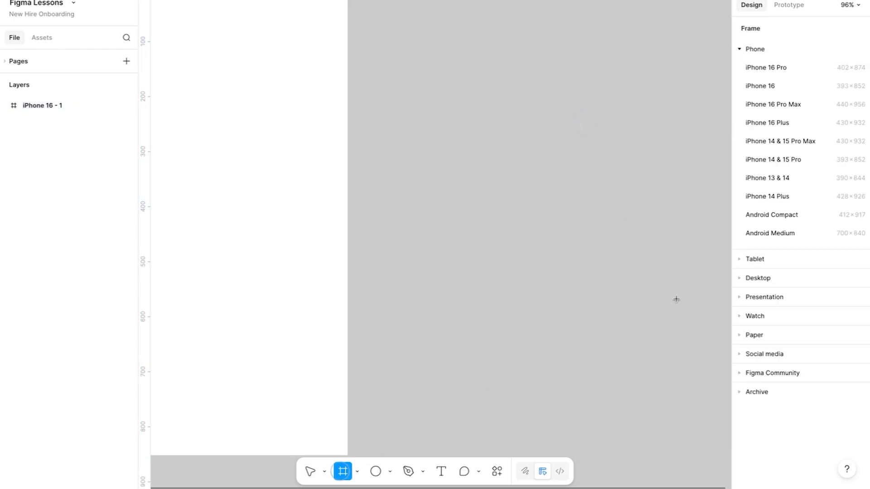
{"action": "left_click", "coordinate": [740, 278]}
{"action": "left_click", "coordinate": [776, 106]}
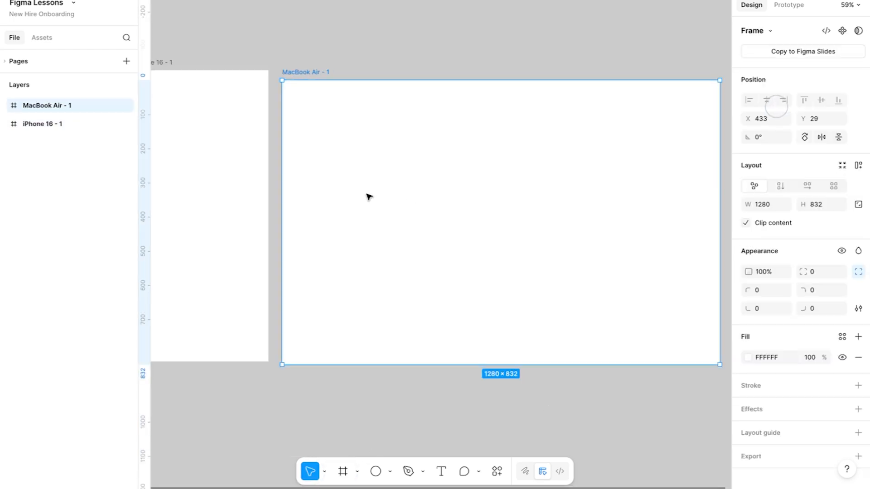
Move the iPhone 16 frame further away from the MacBook Air frame, to about X -162, Y 9.
{"action": "scroll", "coordinate": [370, 196], "scroll_direction": "left", "scroll_amount": 5}
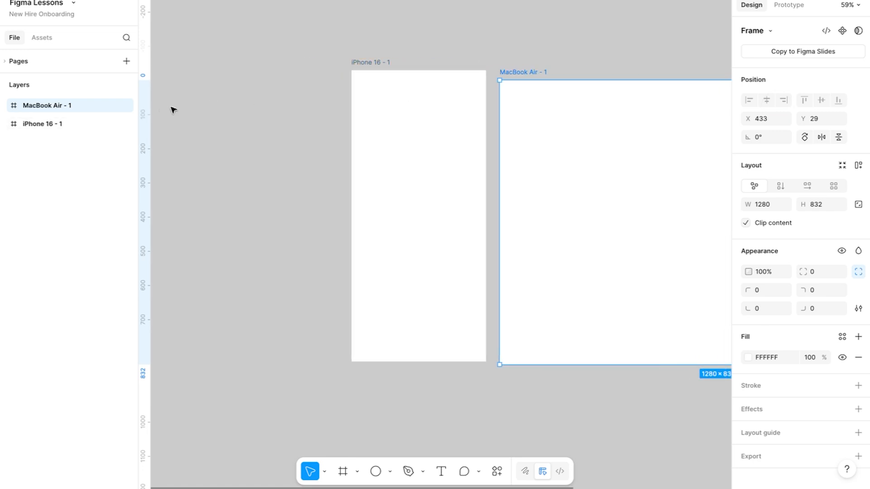
{"action": "left_click", "coordinate": [172, 110]}
{"action": "left_click", "coordinate": [250, 124]}
{"action": "left_click", "coordinate": [352, 217]}
{"action": "left_click_drag", "start_coordinate": [372, 61], "coordinate": [310, 67]}
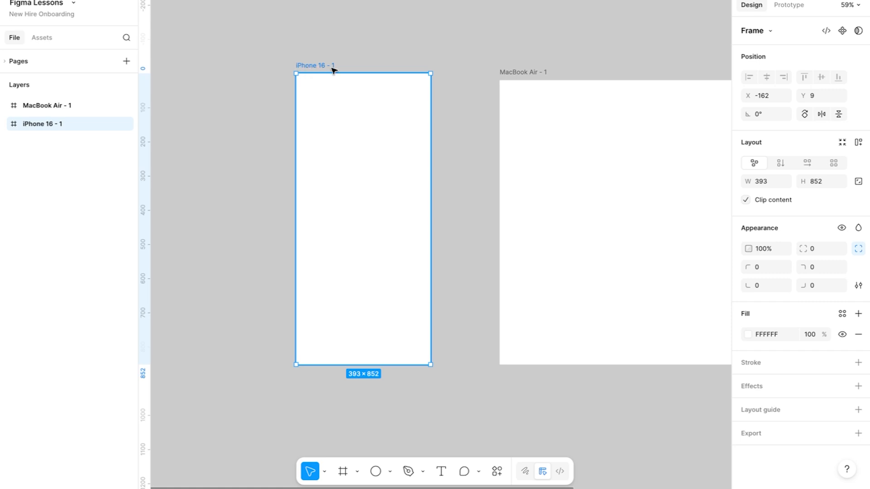
{"action": "scroll", "coordinate": [333, 70], "scroll_direction": "right", "scroll_amount": 5}
{"action": "scroll", "coordinate": [424, 71], "scroll_direction": "down", "scroll_amount": 3}
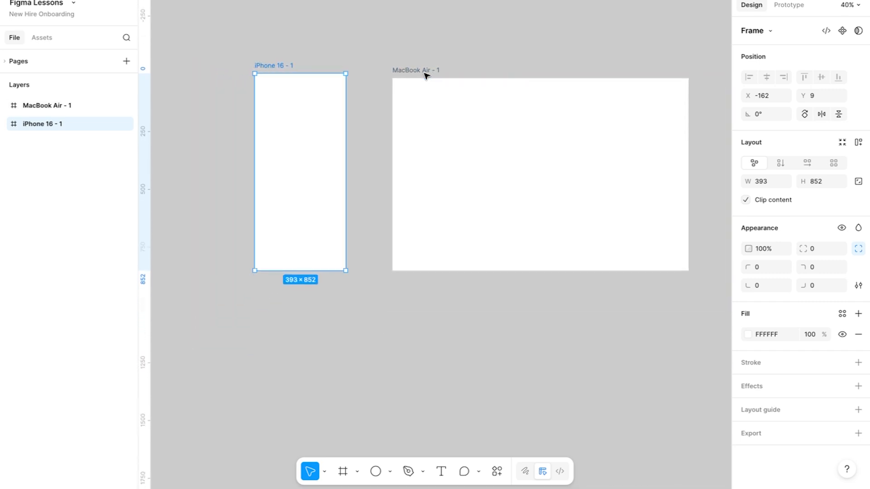
{"action": "scroll", "coordinate": [394, 97], "scroll_direction": "up", "scroll_amount": 1}
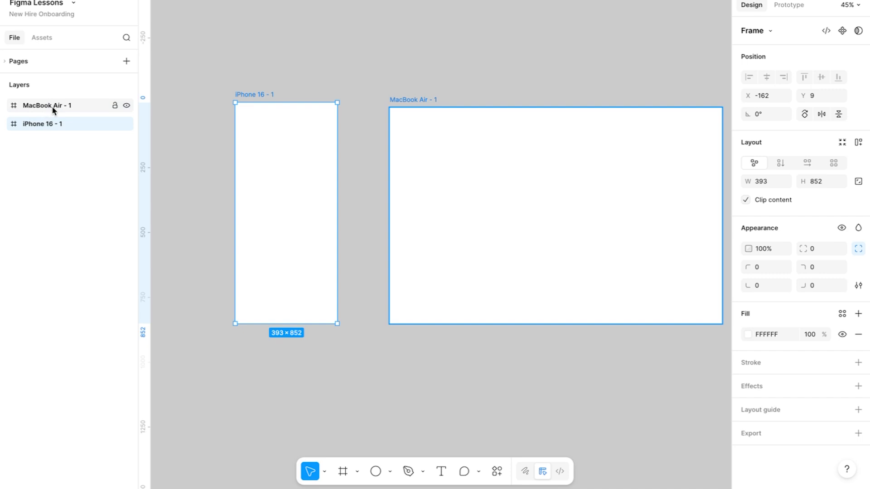
{"action": "left_click", "coordinate": [349, 89]}
{"action": "scroll", "coordinate": [216, 116], "scroll_direction": "up", "scroll_amount": 2}
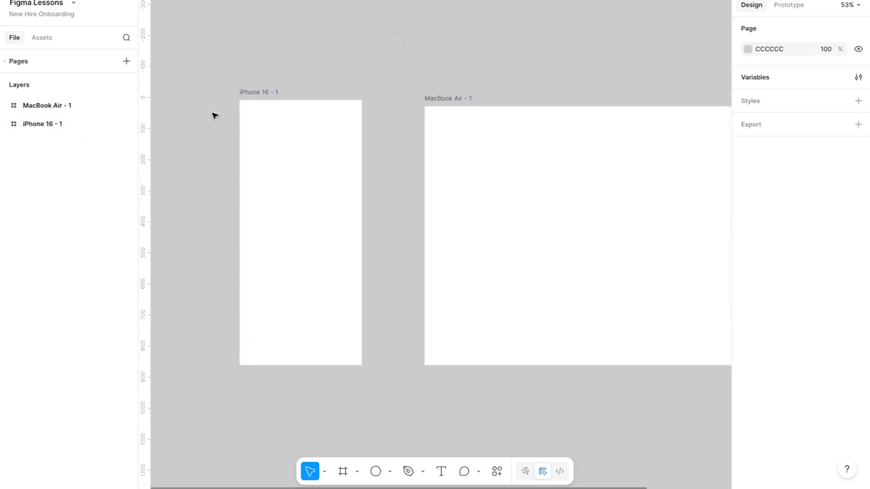
{"action": "scroll", "coordinate": [215, 116], "scroll_direction": "up", "scroll_amount": 2}
{"action": "scroll", "coordinate": [312, 212], "scroll_direction": "down", "scroll_amount": 3}
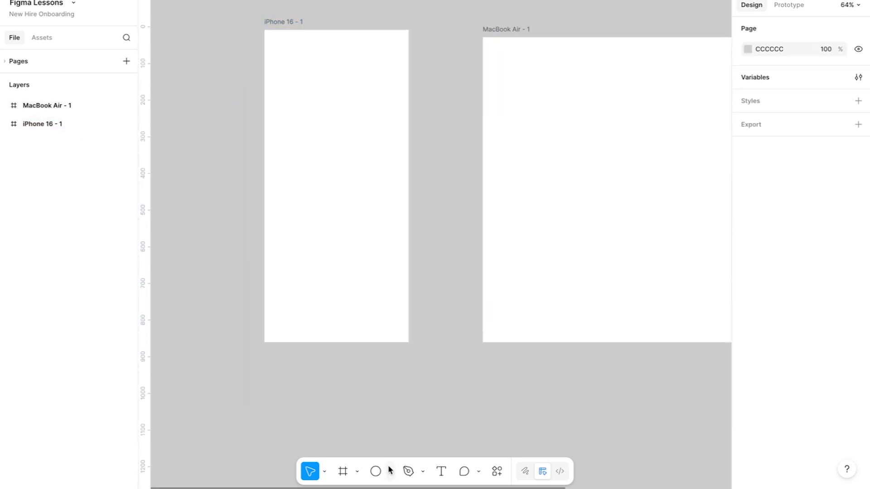
{"action": "left_click", "coordinate": [290, 22]}
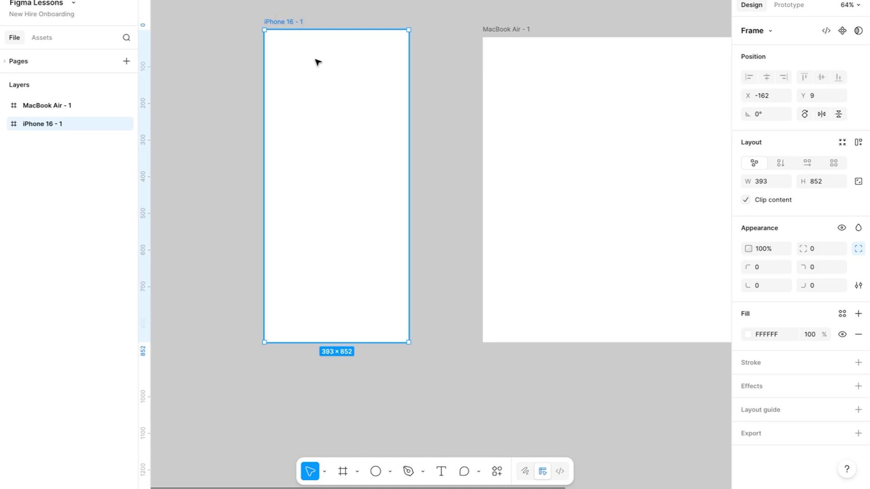
{"action": "scroll", "coordinate": [317, 62], "scroll_direction": "left", "scroll_amount": 3}
{"action": "scroll", "coordinate": [317, 62], "scroll_direction": "up", "scroll_amount": 2}
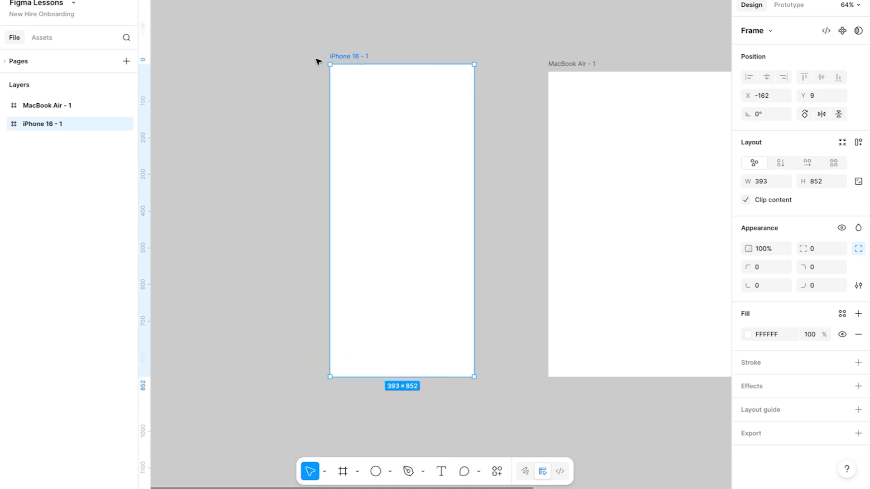
Draw a square about 71 × 71 with the Rectangle tool near the upper-left corner of the iPhone 16 frame.
{"action": "left_click", "coordinate": [390, 432]}
{"action": "left_click", "coordinate": [389, 472]}
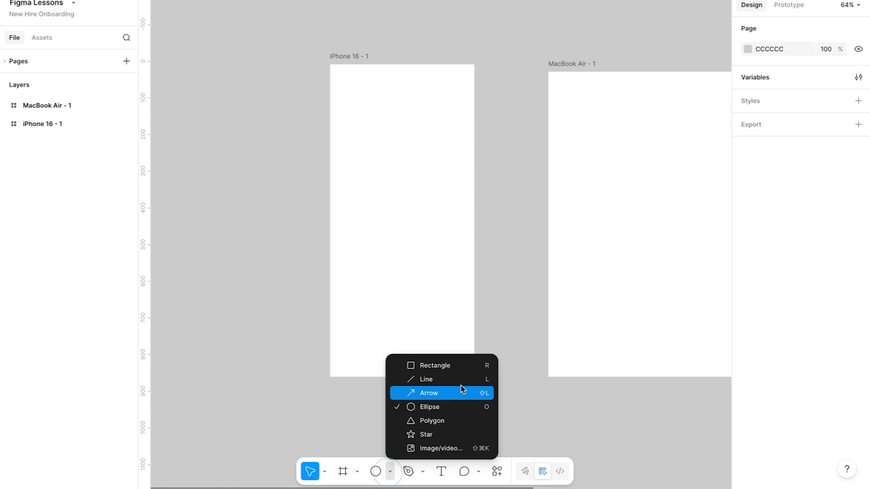
{"action": "left_click", "coordinate": [433, 368]}
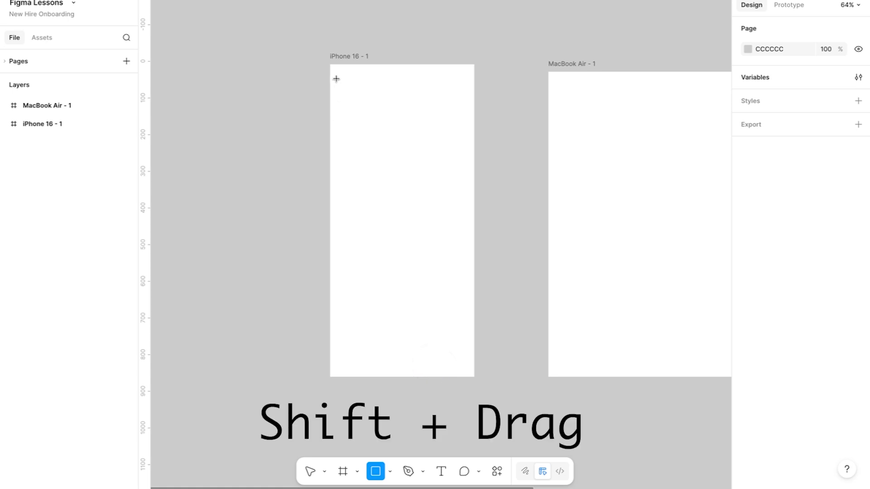
{"action": "left_click_drag", "start_coordinate": [335, 77], "coordinate": [362, 103]}
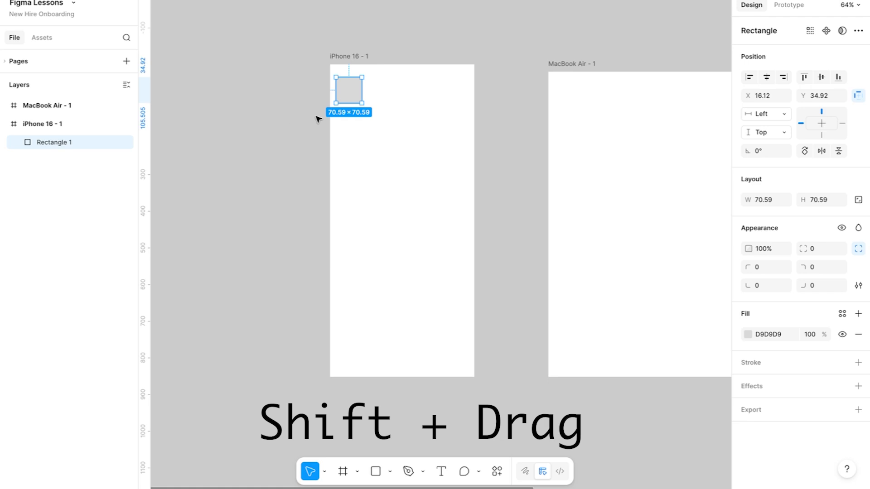
Draw two more squares in the iPhone frame, about 70 × 70 right of the first and about 100 × 100 below.
{"action": "left_click", "coordinate": [376, 471]}
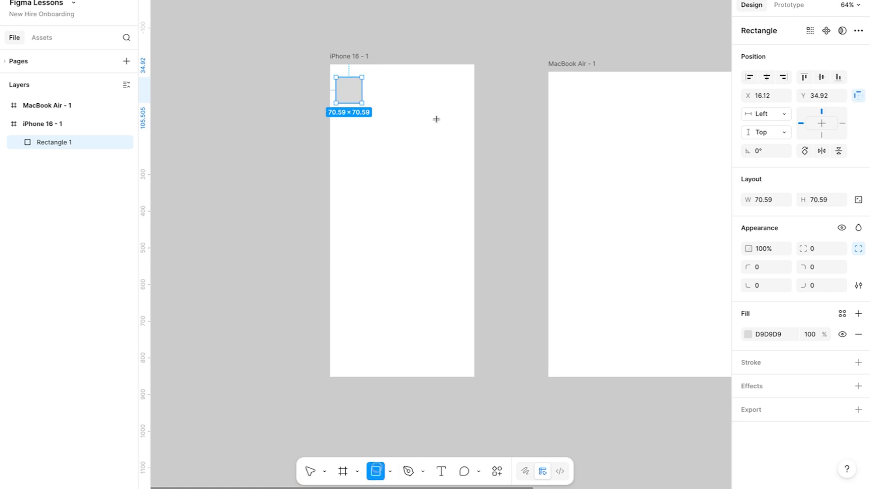
{"action": "mouse_move", "coordinate": [377, 71]}
{"action": "left_mouse_down"}
{"action": "mouse_move", "coordinate": [416, 110]}
{"action": "mouse_move", "coordinate": [402, 97]}
{"action": "left_mouse_up"}
{"action": "left_click", "coordinate": [376, 472]}
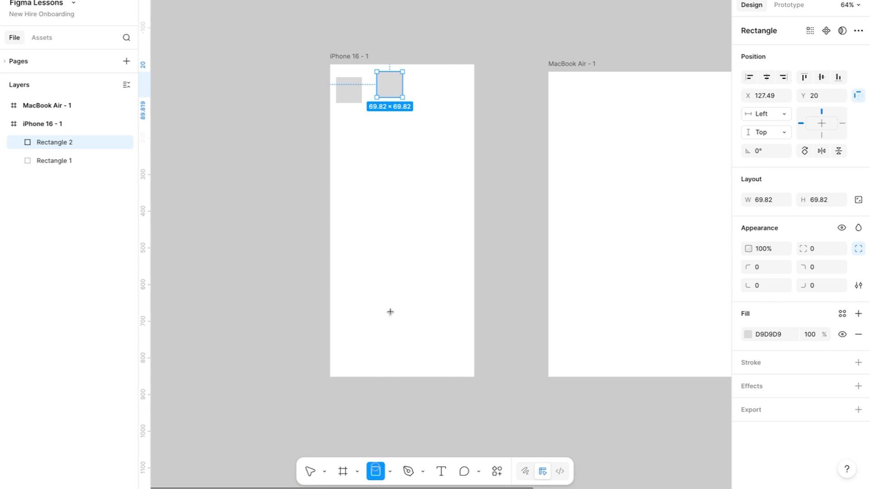
{"action": "left_click_drag", "start_coordinate": [343, 122], "coordinate": [381, 159]}
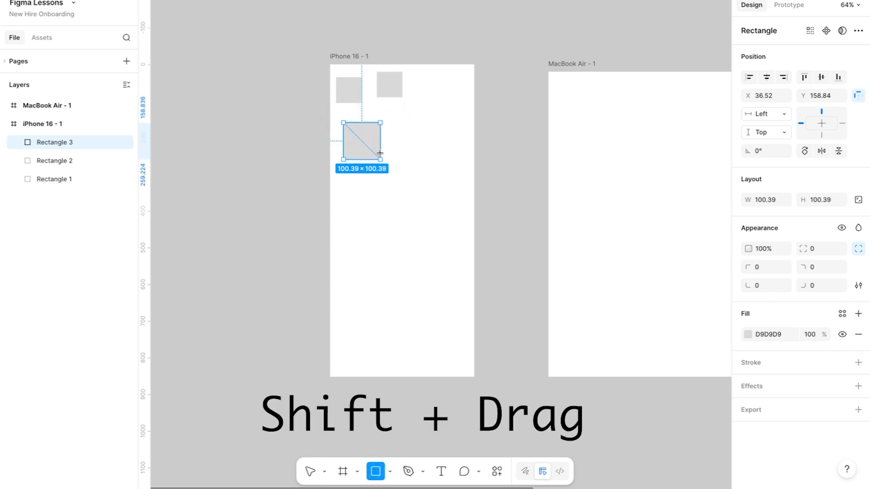
{"action": "left_click", "coordinate": [355, 229]}
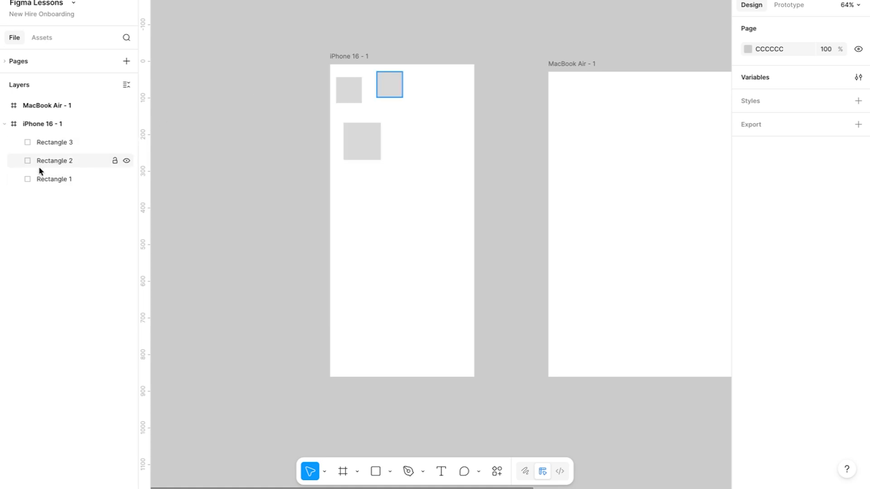
Draw a square about 69 × 69 on the empty canvas to the left of the iPhone 16 frame.
{"action": "left_click", "coordinate": [243, 157]}
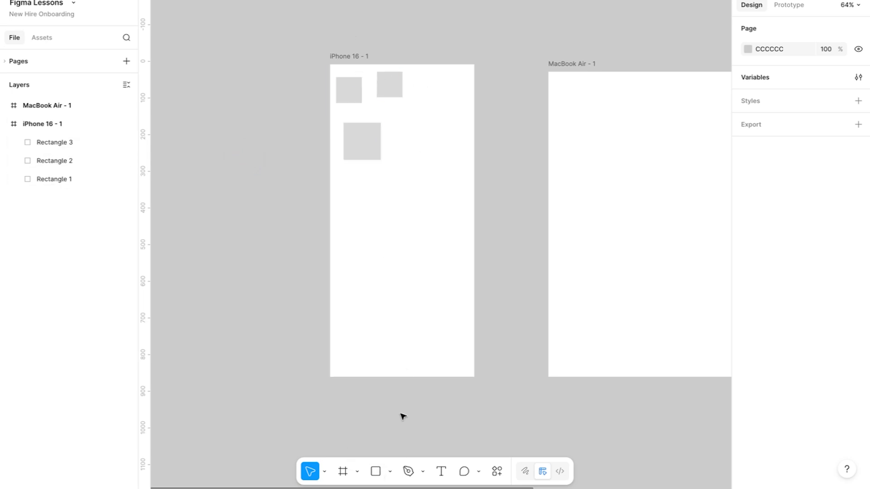
{"action": "left_click", "coordinate": [375, 471]}
{"action": "left_click_drag", "start_coordinate": [213, 115], "coordinate": [239, 140]}
{"action": "left_click", "coordinate": [270, 133]}
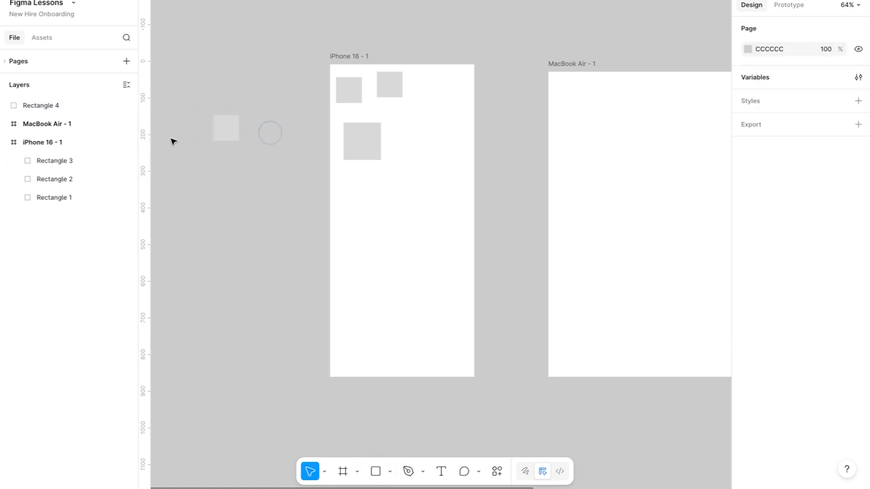
{"action": "left_click", "coordinate": [229, 131]}
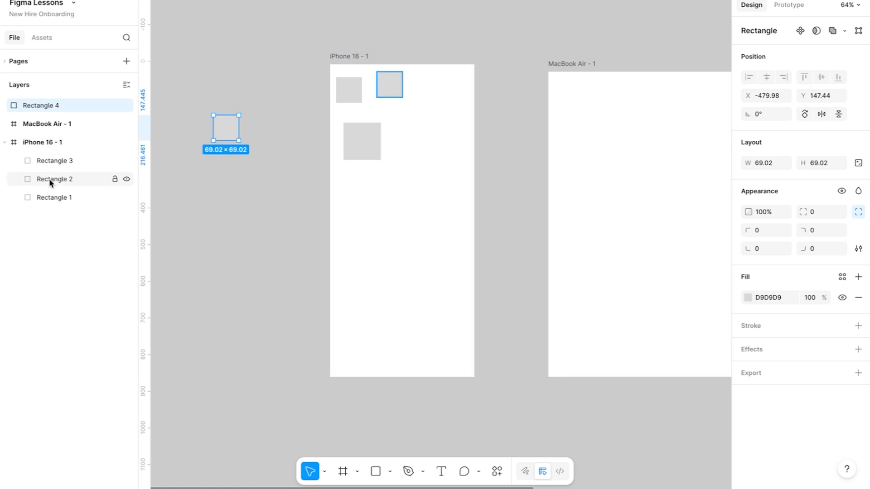
{"action": "left_click", "coordinate": [227, 197]}
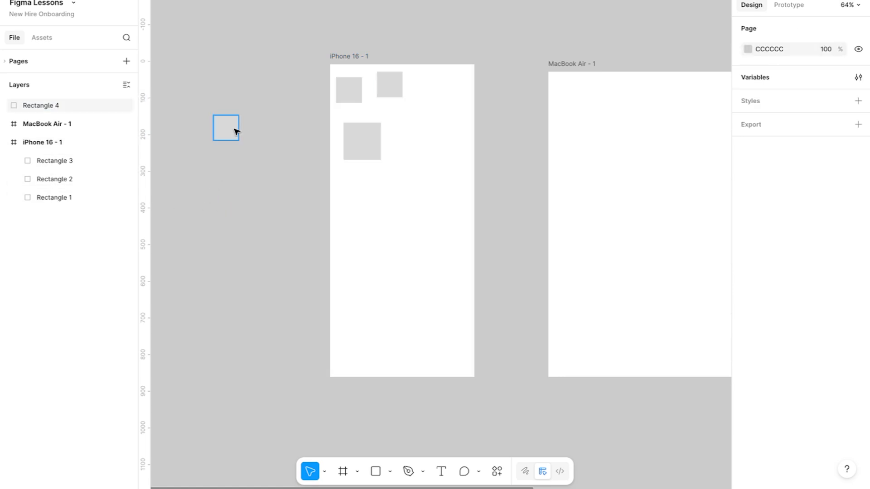
Enlarge the square outside the frame proportionally to about 194.5 × 194.5.
{"action": "left_click", "coordinate": [232, 129]}
{"action": "left_click_drag", "start_coordinate": [239, 140], "coordinate": [284, 183]}
{"action": "scroll", "coordinate": [284, 182], "scroll_direction": "up", "scroll_amount": 4}
{"action": "scroll", "coordinate": [284, 182], "scroll_direction": "up", "scroll_amount": 1}
{"action": "scroll", "coordinate": [287, 182], "scroll_direction": "left", "scroll_amount": 1}
{"action": "scroll", "coordinate": [288, 123], "scroll_direction": "up", "scroll_amount": 1}
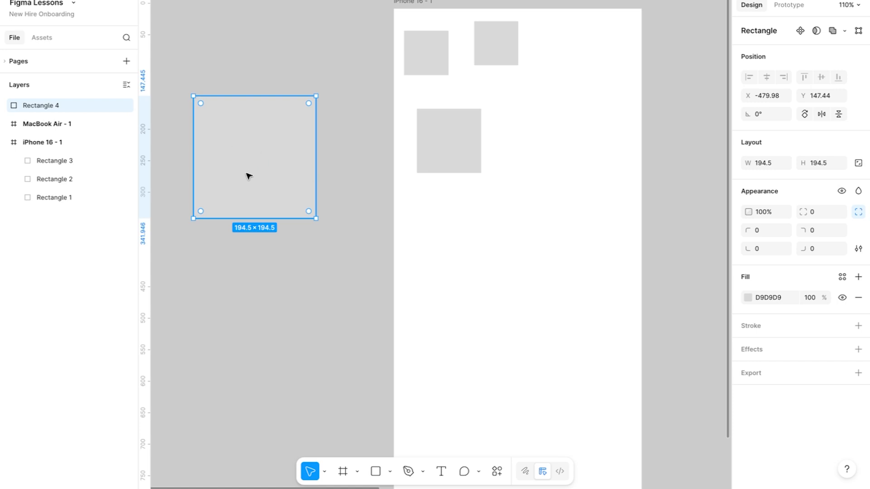
Move the large square across the iPhone frame's left edge and inside the frame, at about X 93, Y 323.
{"action": "scroll", "coordinate": [271, 204], "scroll_direction": "down", "scroll_amount": 2}
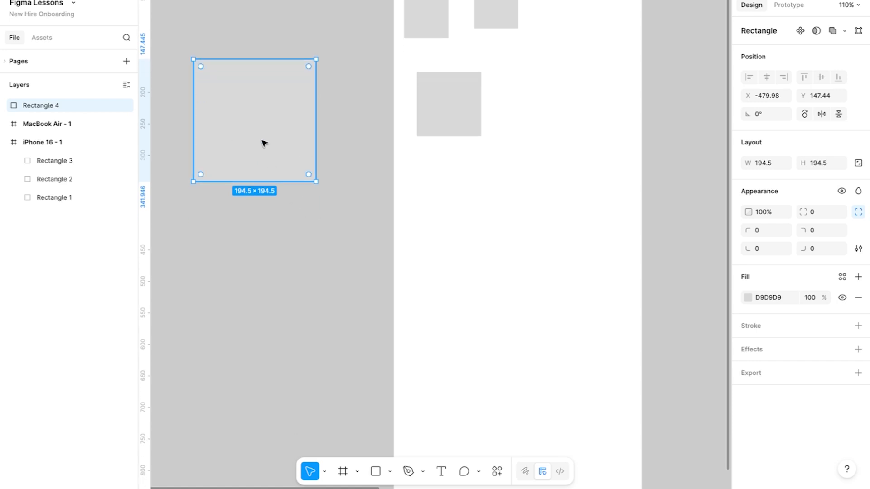
{"action": "left_click_drag", "start_coordinate": [228, 122], "coordinate": [375, 238]}
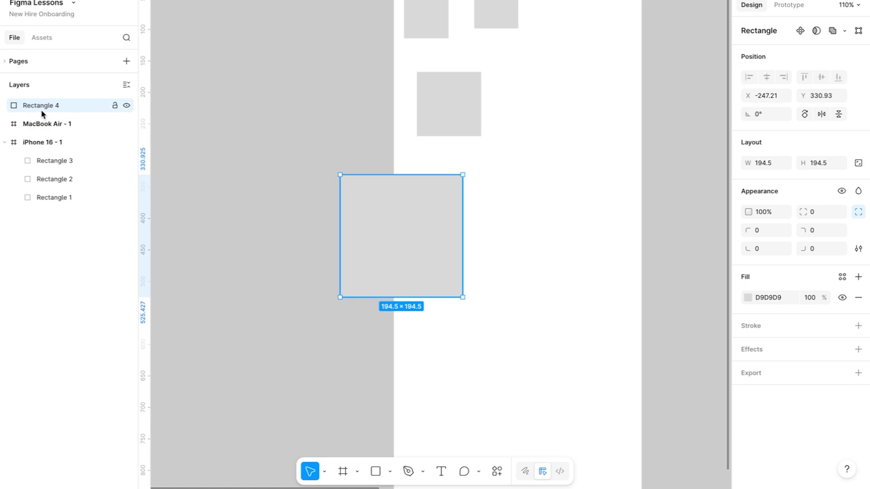
{"action": "left_click_drag", "start_coordinate": [386, 248], "coordinate": [502, 252]}
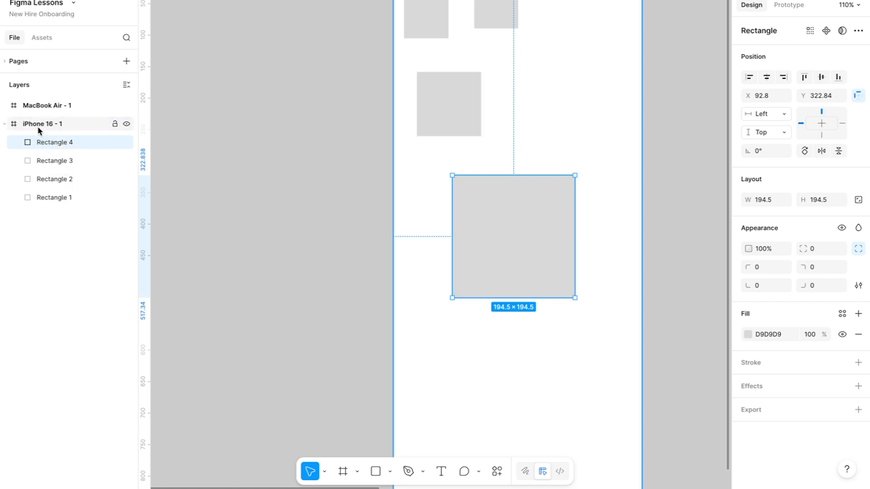
{"action": "scroll", "coordinate": [516, 252], "scroll_direction": "down", "scroll_amount": 3}
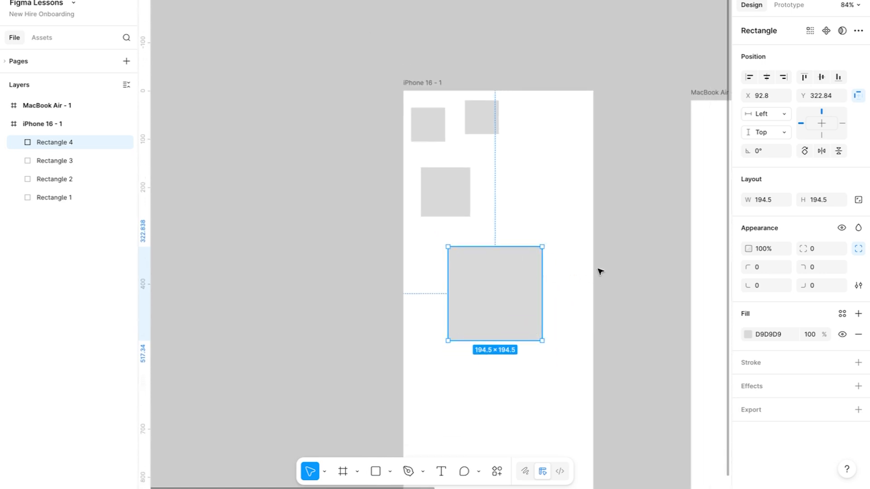
{"action": "left_click", "coordinate": [612, 262]}
Move the large square out so it straddles the iPhone frame's left edge, and shift the frame to about X -204, Y -3.
{"action": "left_click_drag", "start_coordinate": [523, 290], "coordinate": [401, 286]}
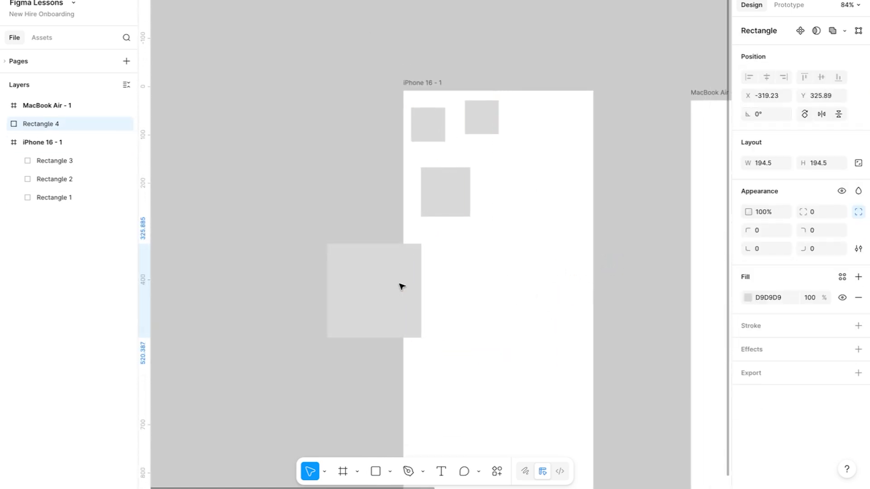
{"action": "left_click_drag", "start_coordinate": [437, 90], "coordinate": [393, 78]}
{"action": "scroll", "coordinate": [413, 271], "scroll_direction": "down", "scroll_amount": 3}
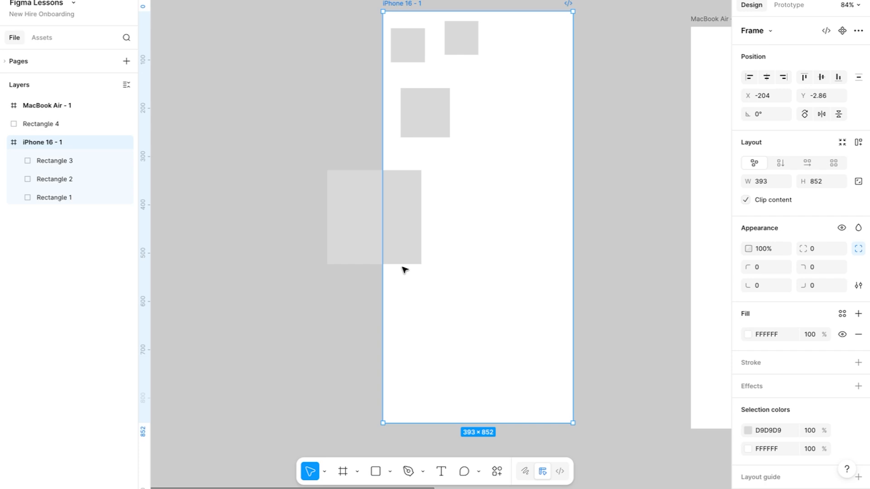
Move the large square back into the iPhone 16 frame, at about X 58, Y 345 within it.
{"action": "scroll", "coordinate": [347, 233], "scroll_direction": "up", "scroll_amount": 3}
{"action": "left_click_drag", "start_coordinate": [342, 198], "coordinate": [411, 212]}
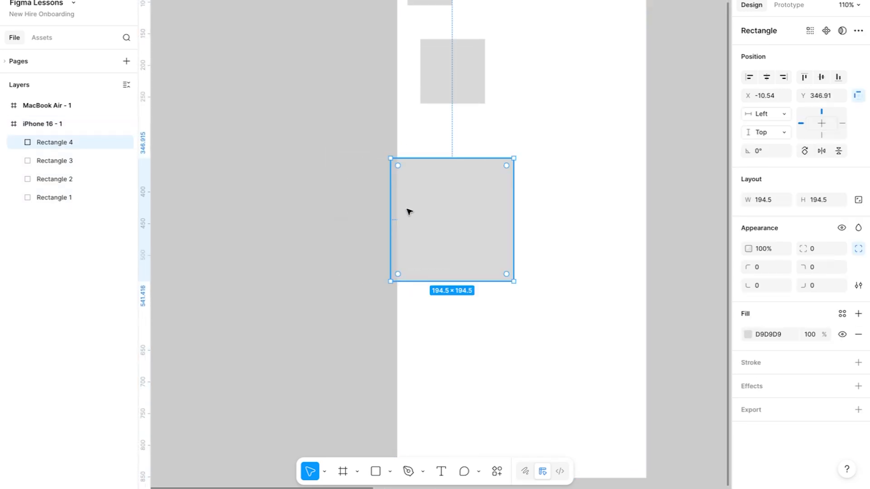
{"action": "left_click_drag", "start_coordinate": [478, 222], "coordinate": [521, 221]}
{"action": "scroll", "coordinate": [390, 59], "scroll_direction": "up", "scroll_amount": 4}
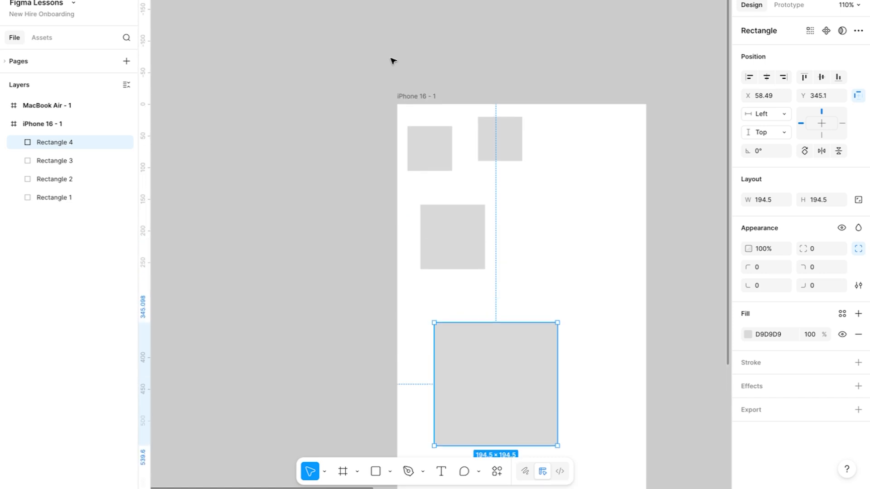
Move the iPhone 16 frame to about X -163, Y -8.
{"action": "scroll", "coordinate": [406, 67], "scroll_direction": "down", "scroll_amount": 3}
{"action": "left_click_drag", "start_coordinate": [412, 83], "coordinate": [433, 81]}
{"action": "scroll", "coordinate": [485, 108], "scroll_direction": "down", "scroll_amount": 3}
{"action": "scroll", "coordinate": [485, 109], "scroll_direction": "up", "scroll_amount": 2}
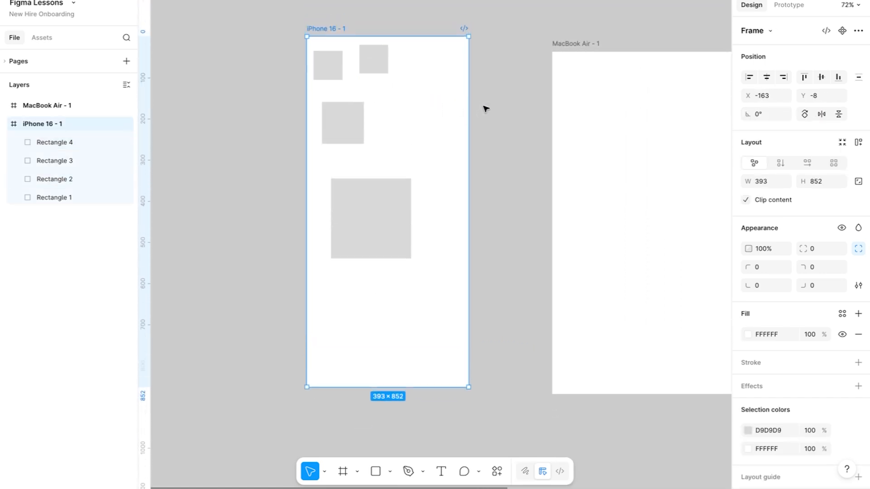
Turn off Clip content for the iPhone 16 frame.
{"action": "left_click", "coordinate": [498, 225]}
{"action": "left_click", "coordinate": [327, 32]}
{"action": "left_click", "coordinate": [743, 202]}
Move the large square so it straddles the iPhone 16 frame's left edge, and clear the selection.
{"action": "scroll", "coordinate": [396, 200], "scroll_direction": "up", "scroll_amount": 5}
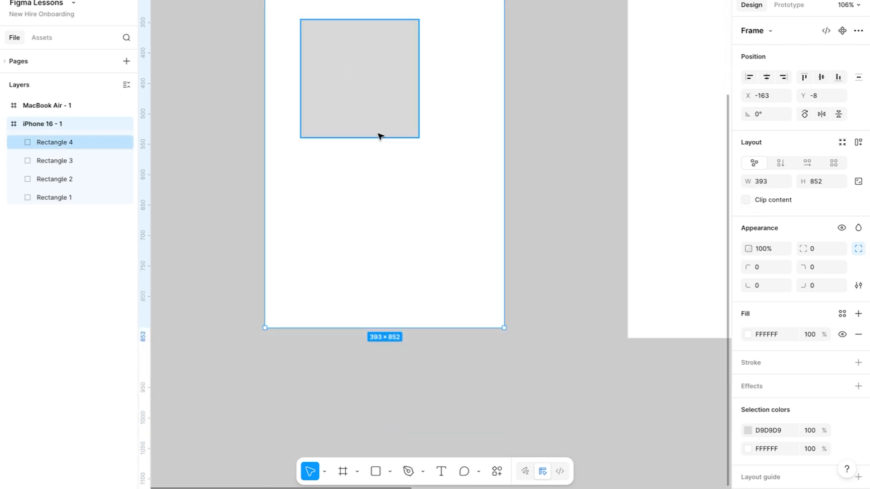
{"action": "left_click", "coordinate": [376, 115]}
{"action": "scroll", "coordinate": [349, 116], "scroll_direction": "down", "scroll_amount": 4}
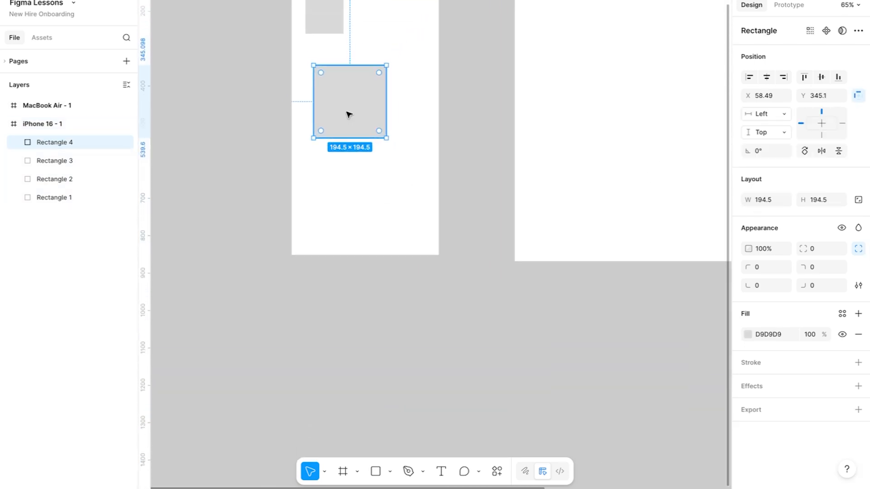
{"action": "scroll", "coordinate": [349, 115], "scroll_direction": "up", "scroll_amount": 3}
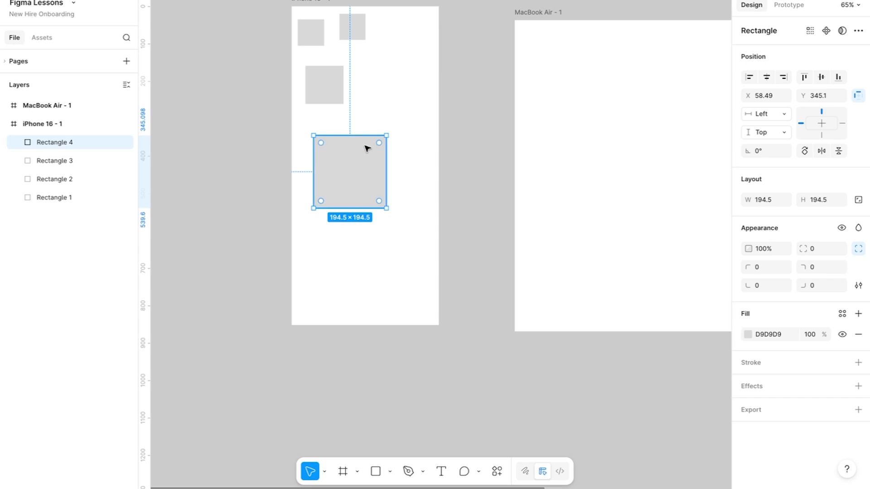
{"action": "left_click_drag", "start_coordinate": [351, 156], "coordinate": [304, 170]}
{"action": "left_click", "coordinate": [368, 269]}
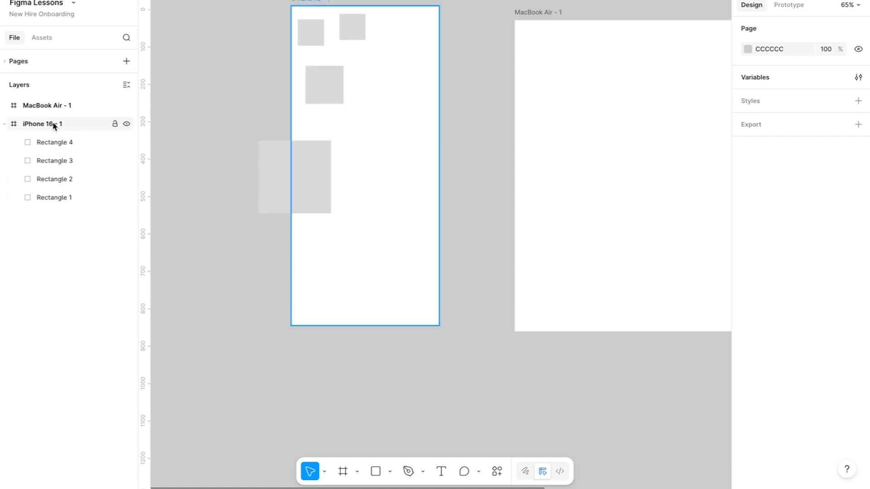
Move the large square back inside the iPhone frame at about X 36.5, Y 328.8, and a small square below it at about Y 591.2.
{"action": "left_click_drag", "start_coordinate": [299, 188], "coordinate": [332, 168]}
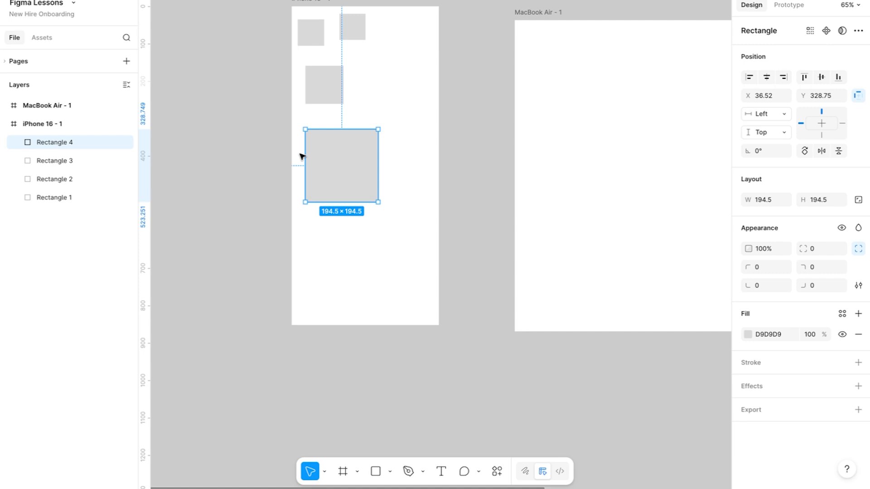
{"action": "left_click_drag", "start_coordinate": [316, 35], "coordinate": [316, 250]}
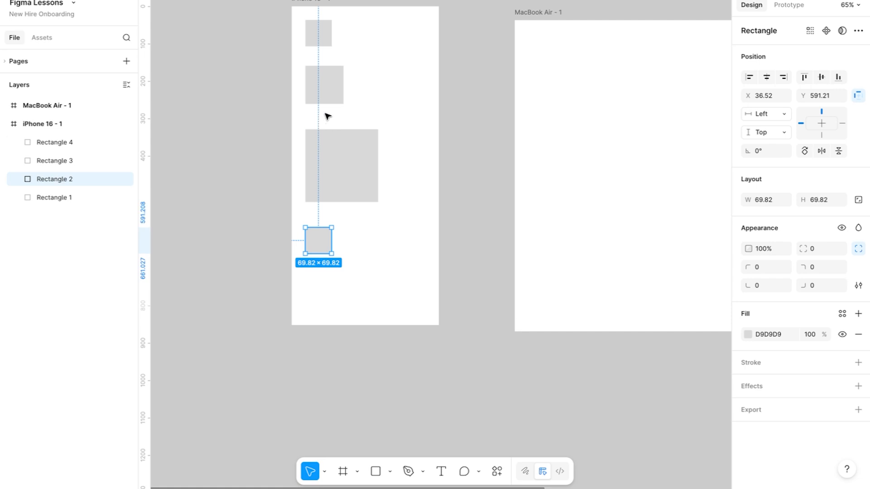
{"action": "mouse_move", "coordinate": [319, 243]}
{"action": "left_mouse_down"}
{"action": "mouse_move", "coordinate": [318, 253]}
{"action": "mouse_move", "coordinate": [317, 243]}
{"action": "left_mouse_up"}
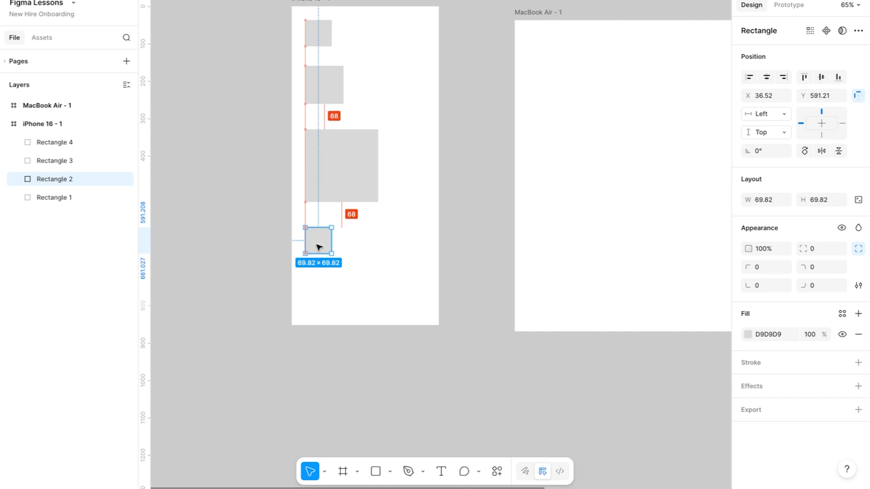
Move the top small square to about X 35.8, Y 20.3 so the column of squares is evenly spaced 68 apart.
{"action": "left_click", "coordinate": [328, 191]}
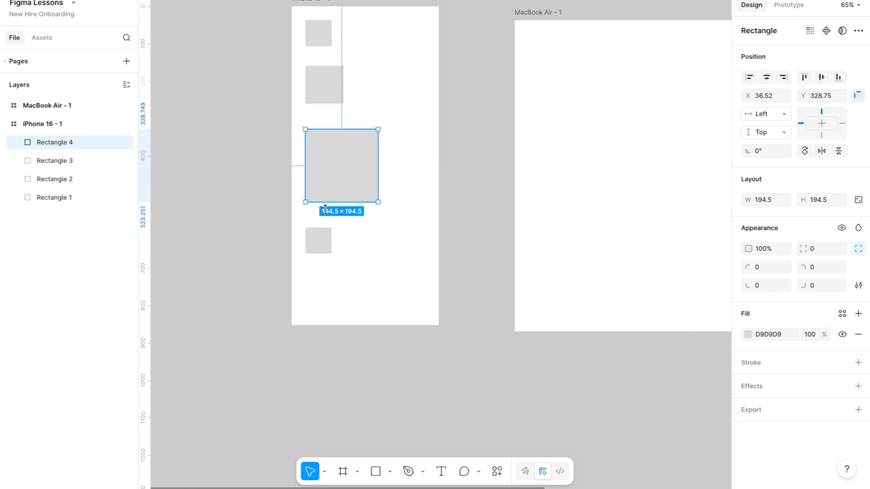
{"action": "left_click", "coordinate": [324, 43]}
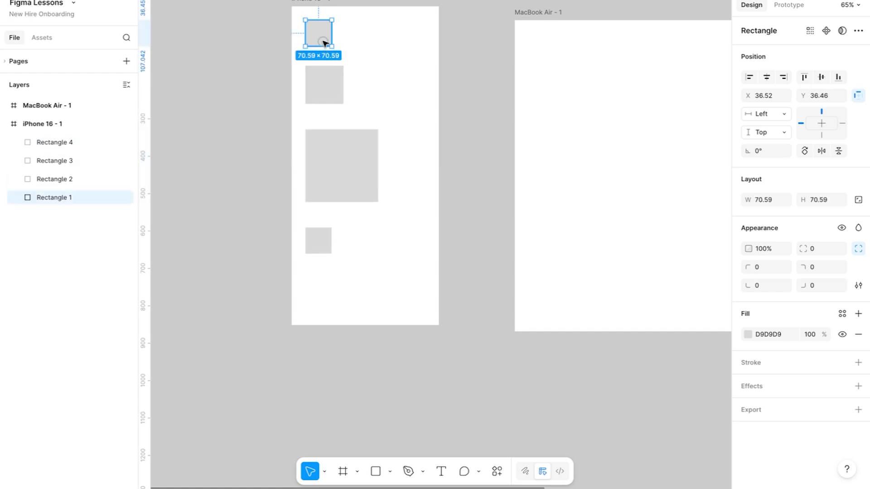
{"action": "left_click_drag", "start_coordinate": [324, 43], "coordinate": [322, 35]}
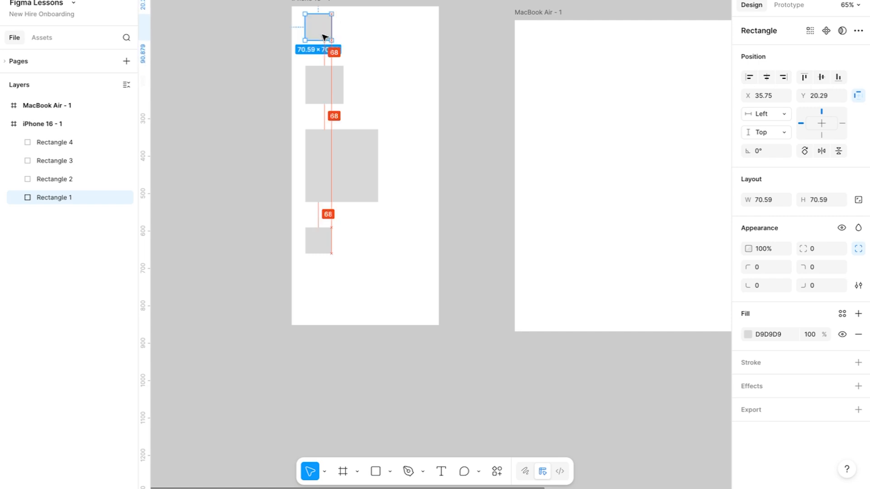
Move the iPhone 16 frame to X -155, Y 29, aligning its top edge with the MacBook Air frame.
{"action": "left_click", "coordinate": [210, 50]}
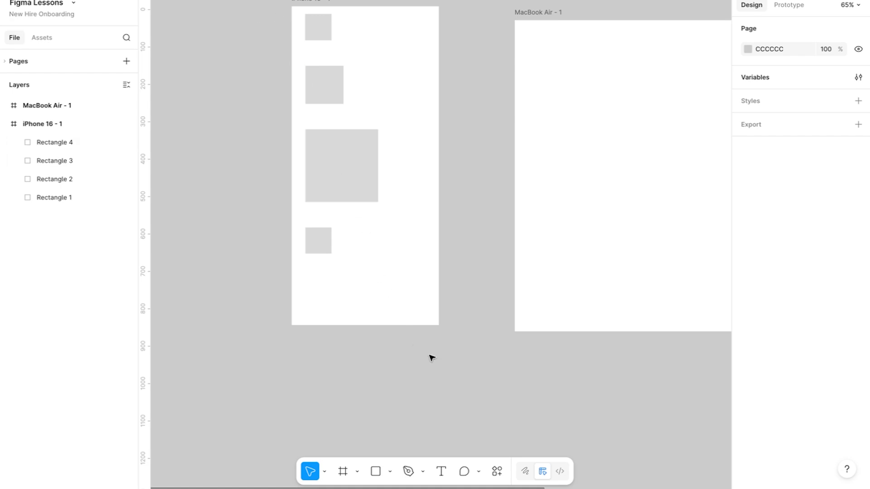
{"action": "mouse_move", "coordinate": [323, 2]}
{"action": "left_mouse_down"}
{"action": "mouse_move", "coordinate": [326, 23]}
{"action": "mouse_move", "coordinate": [325, 14]}
{"action": "left_mouse_up"}
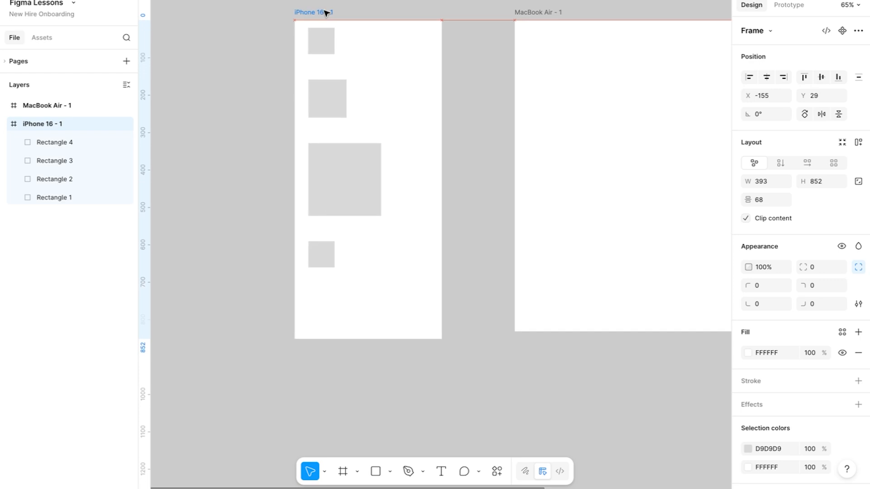
{"action": "left_click", "coordinate": [471, 82]}
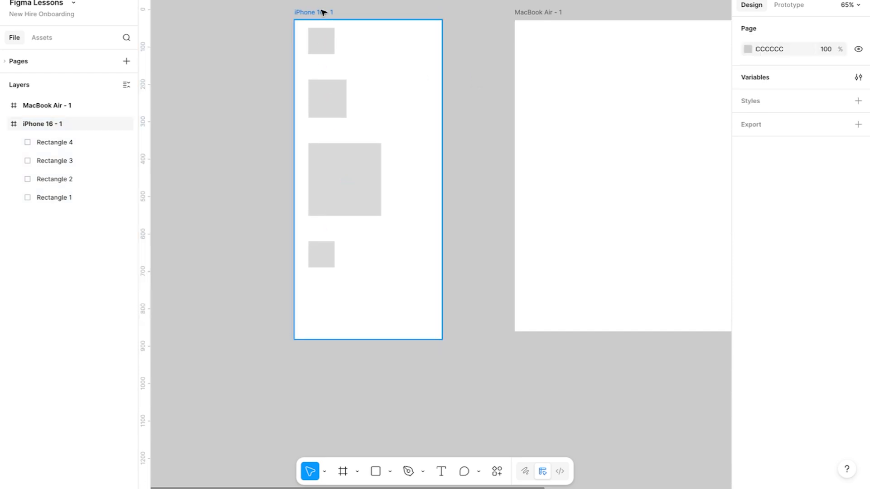
Preview the iPhone 16 frame as a prototype in its own tab and set the preview device to iPhone 15 Plus.
{"action": "key", "text": "shift+space"}
{"action": "left_click_drag", "start_coordinate": [307, 1], "coordinate": [398, 1]}
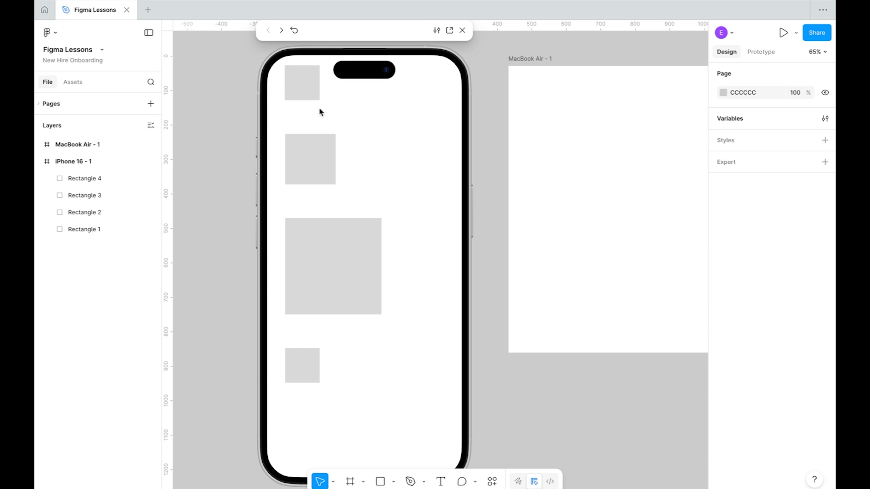
{"action": "left_click", "coordinate": [450, 31]}
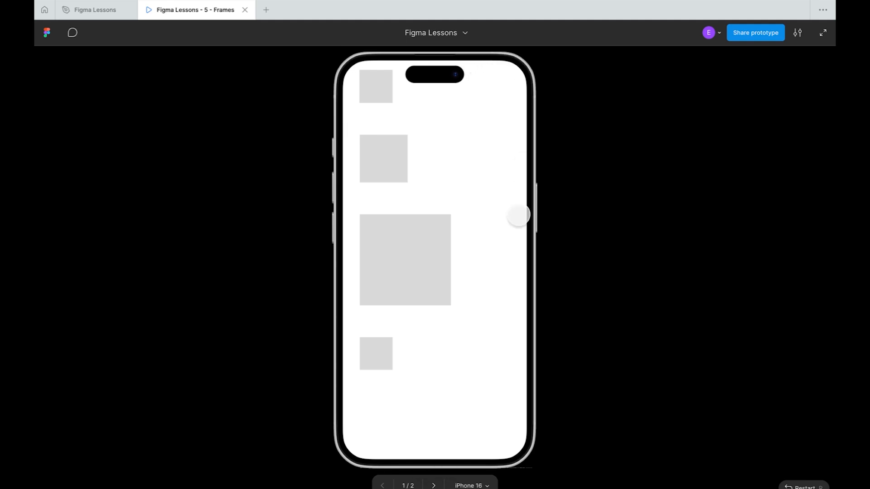
{"action": "left_click", "coordinate": [471, 486]}
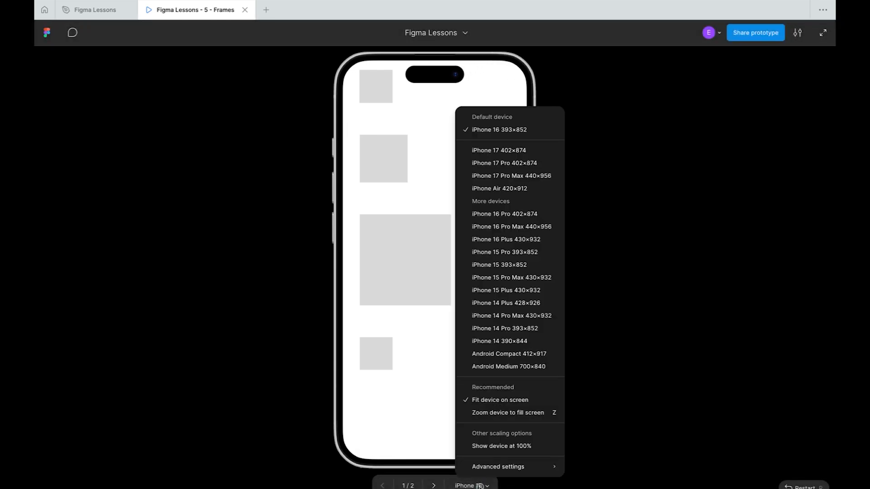
{"action": "left_click", "coordinate": [509, 295]}
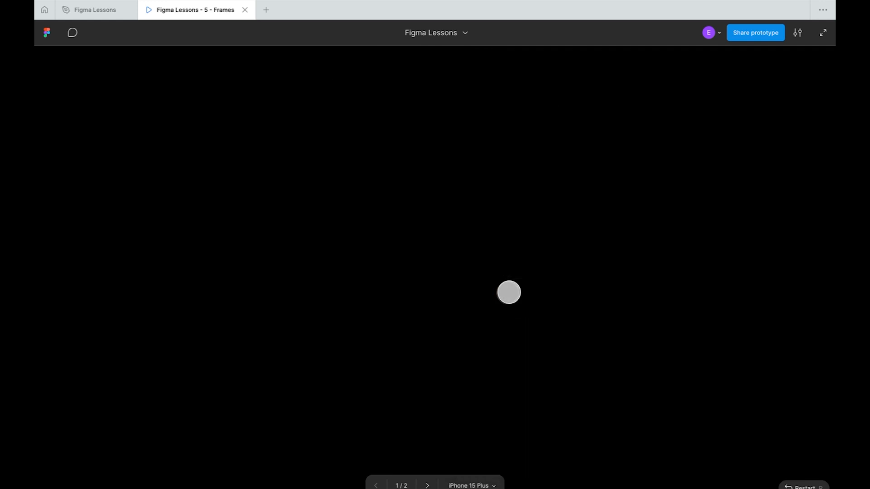
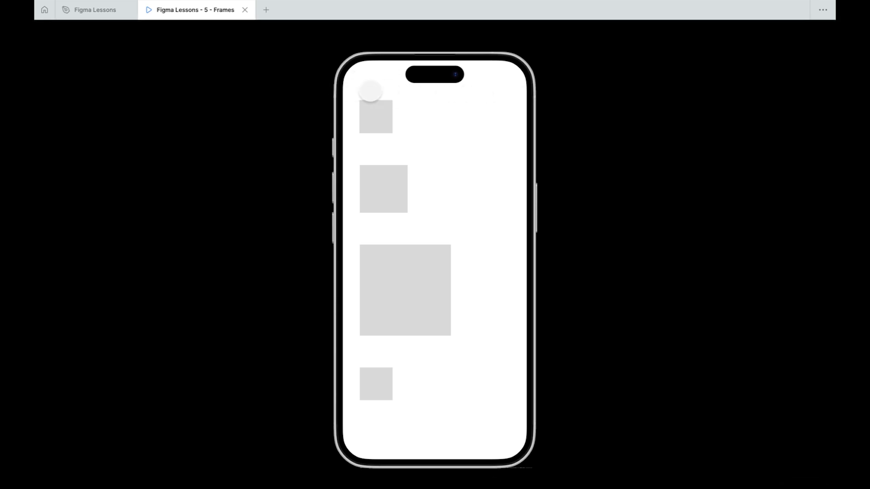
Return to the design file and draw a circle about 173.5 × 173.5 in the MacBook Air frame, at about X 81, Y 106.
{"action": "left_click", "coordinate": [90, 11]}
{"action": "scroll", "coordinate": [413, 123], "scroll_direction": "right", "scroll_amount": 3}
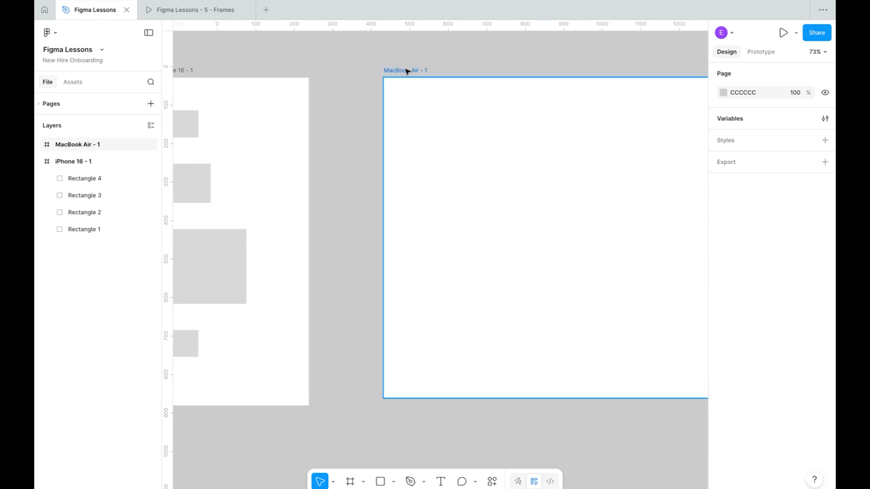
{"action": "scroll", "coordinate": [380, 113], "scroll_direction": "right", "scroll_amount": 6}
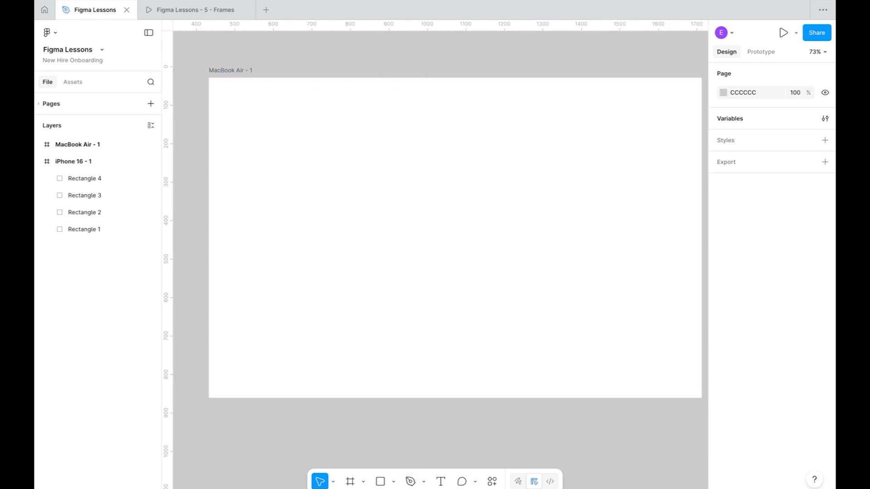
{"action": "left_click", "coordinate": [394, 483]}
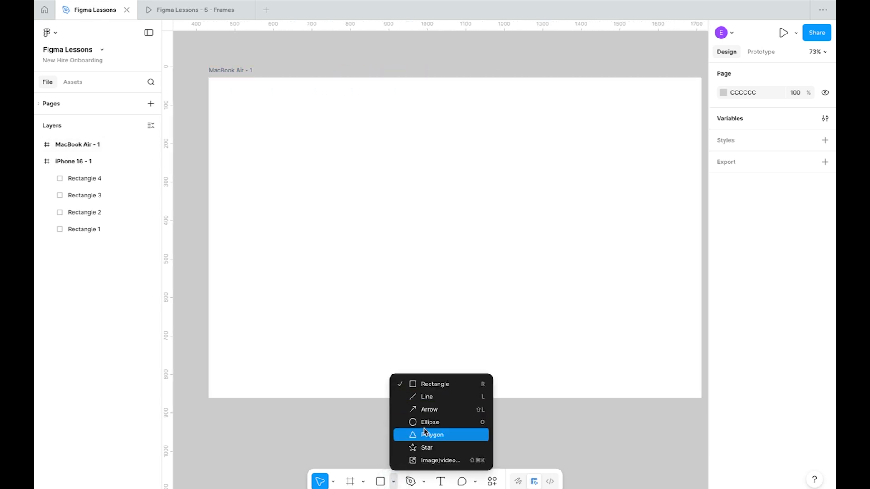
{"action": "left_click", "coordinate": [428, 423]}
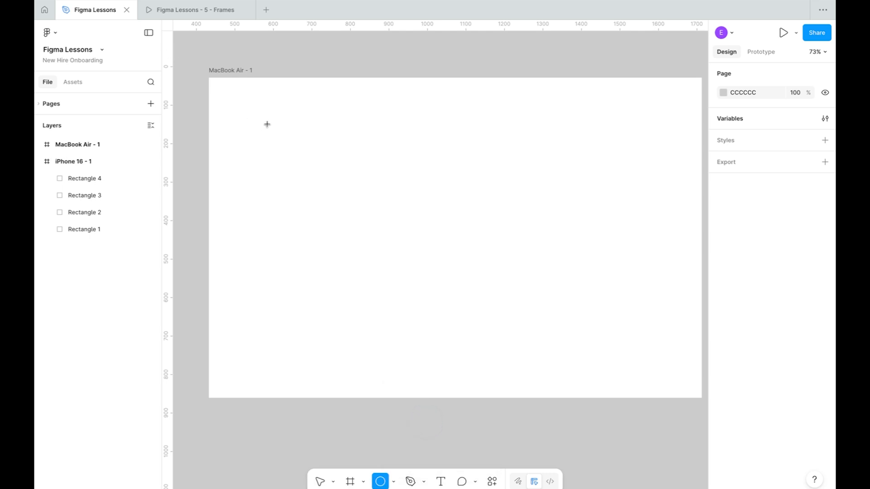
{"action": "left_click_drag", "start_coordinate": [240, 118], "coordinate": [307, 186]}
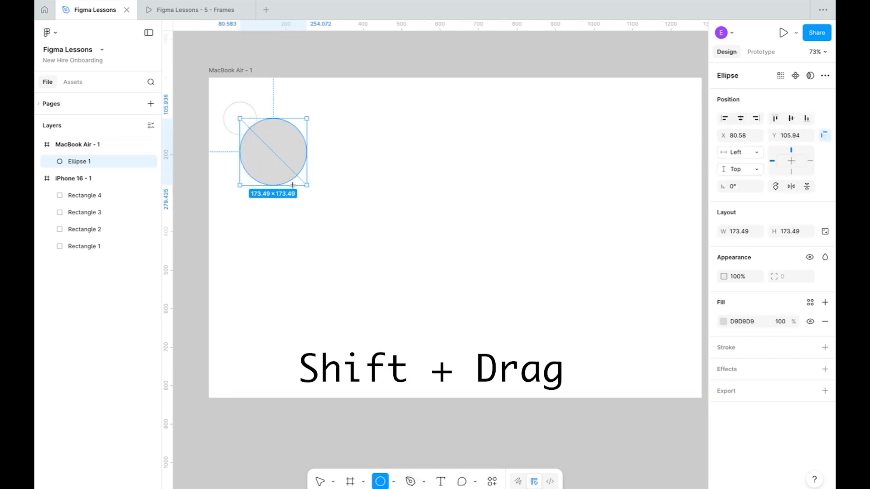
{"action": "left_click", "coordinate": [424, 232]}
Draw a tall, unconstrained ellipse to the right of the circle in the MacBook Air frame.
{"action": "left_click", "coordinate": [380, 481]}
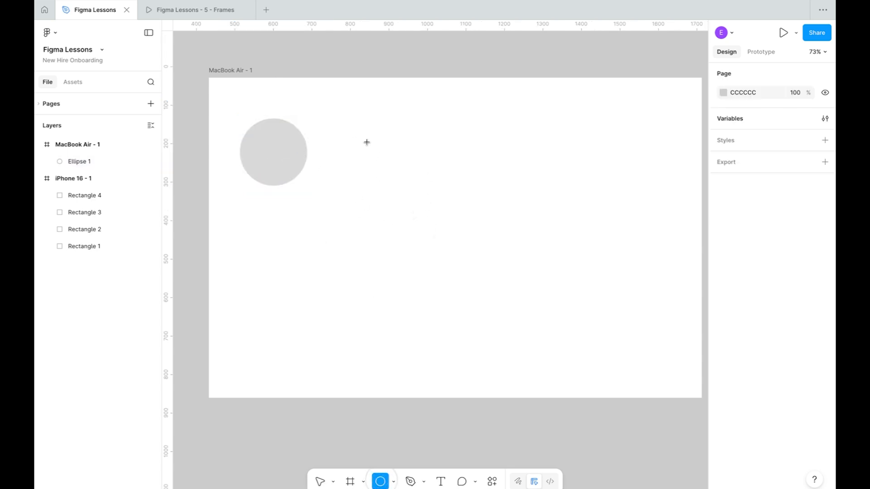
{"action": "left_click_drag", "start_coordinate": [365, 140], "coordinate": [434, 247]}
{"action": "left_click", "coordinate": [495, 220]}
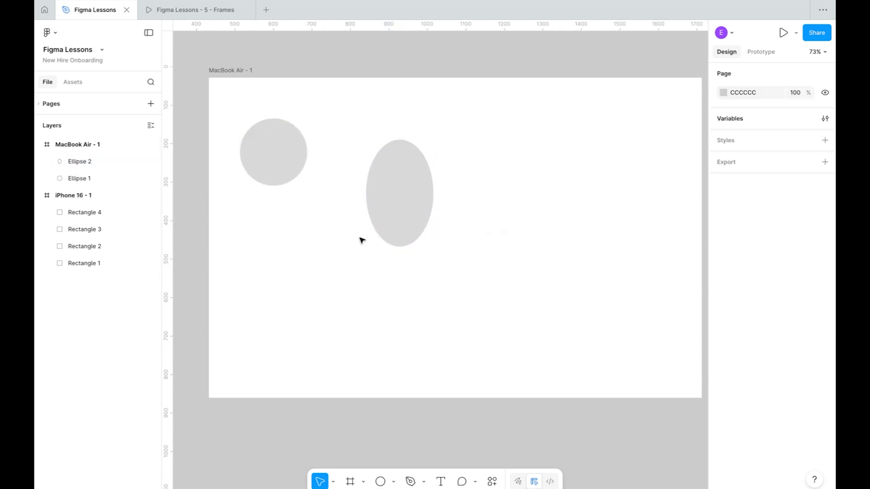
Draw a square about 190 × 190 at X 774.5, Y 495.6 and a wide rectangle about 336 × 173.5 at X 183.9, Y 524.5.
{"action": "scroll", "coordinate": [433, 275], "scroll_direction": "right", "scroll_amount": 3}
{"action": "left_click", "coordinate": [394, 482]}
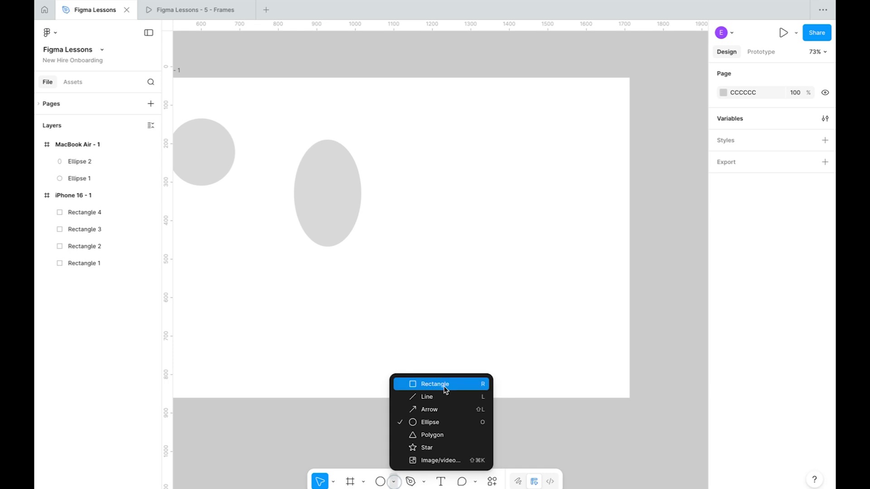
{"action": "left_click", "coordinate": [430, 383]}
{"action": "left_click_drag", "start_coordinate": [435, 268], "coordinate": [508, 342]}
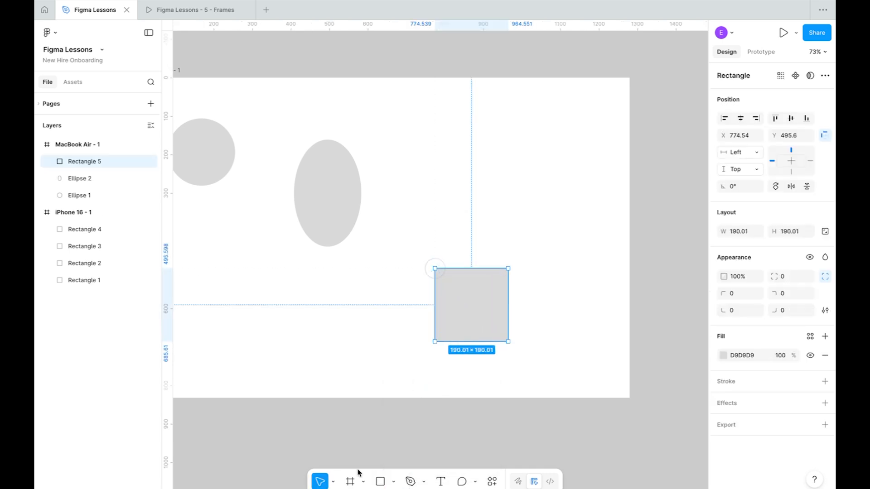
{"action": "left_click", "coordinate": [380, 482]}
{"action": "left_click_drag", "start_coordinate": [208, 279], "coordinate": [337, 346]}
Draw a diagonal line rising to the right between the tall ellipse and the square.
{"action": "left_click", "coordinate": [394, 482]}
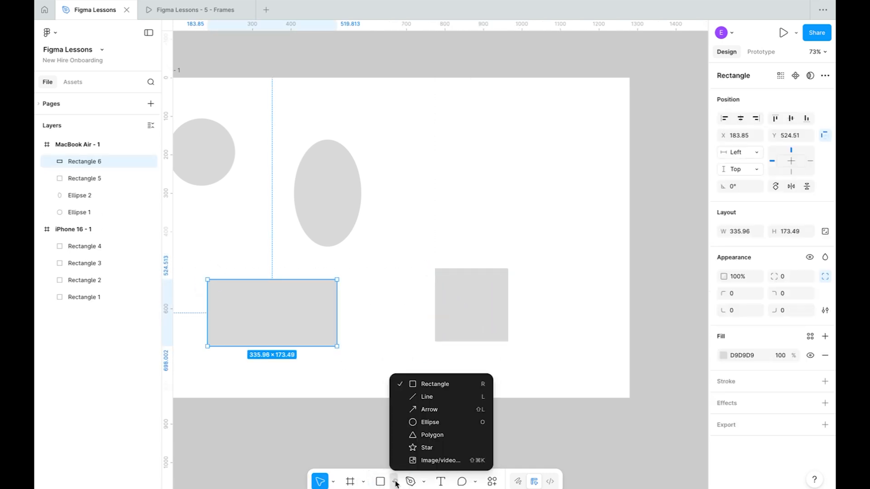
{"action": "left_click", "coordinate": [423, 396]}
{"action": "left_click_drag", "start_coordinate": [378, 279], "coordinate": [505, 118]}
{"action": "left_click", "coordinate": [586, 171]}
Move the tall ellipse near the MacBook Air frame's right edge and the circle to about X 419, Y 279.
{"action": "scroll", "coordinate": [472, 271], "scroll_direction": "left", "scroll_amount": 5}
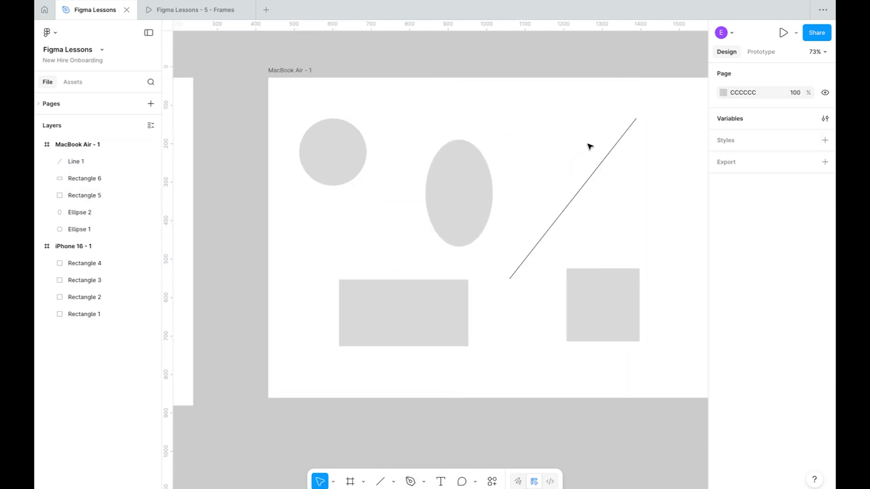
{"action": "scroll", "coordinate": [541, 321], "scroll_direction": "down", "scroll_amount": 5}
{"action": "scroll", "coordinate": [540, 322], "scroll_direction": "down", "scroll_amount": 2}
{"action": "scroll", "coordinate": [540, 322], "scroll_direction": "right", "scroll_amount": 3}
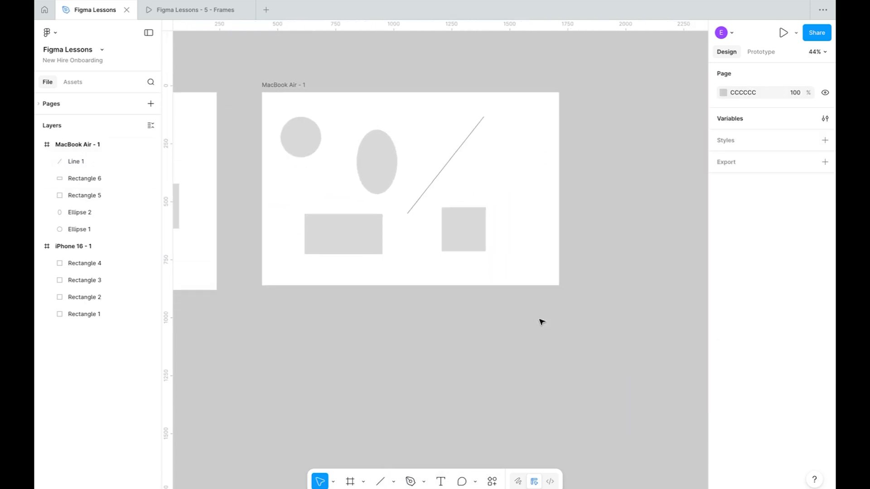
{"action": "scroll", "coordinate": [366, 221], "scroll_direction": "up", "scroll_amount": 3}
{"action": "left_click_drag", "start_coordinate": [377, 136], "coordinate": [587, 187]}
{"action": "left_click_drag", "start_coordinate": [297, 106], "coordinate": [382, 189]}
Move the wide rectangle to the MacBook Air frame's top-left corner at X 0, Y 0 and stretch it to the full 1280 width.
{"action": "scroll", "coordinate": [382, 190], "scroll_direction": "up", "scroll_amount": 3}
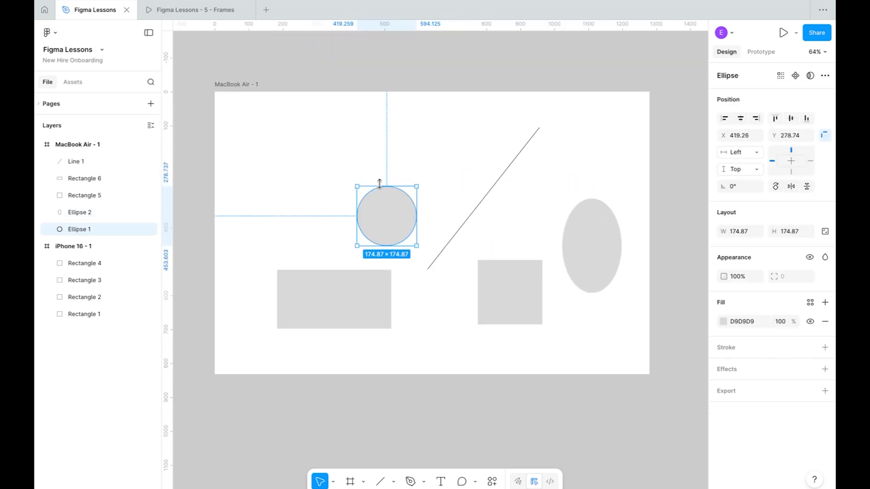
{"action": "left_click_drag", "start_coordinate": [341, 322], "coordinate": [281, 145]}
{"action": "left_click_drag", "start_coordinate": [327, 131], "coordinate": [646, 148]}
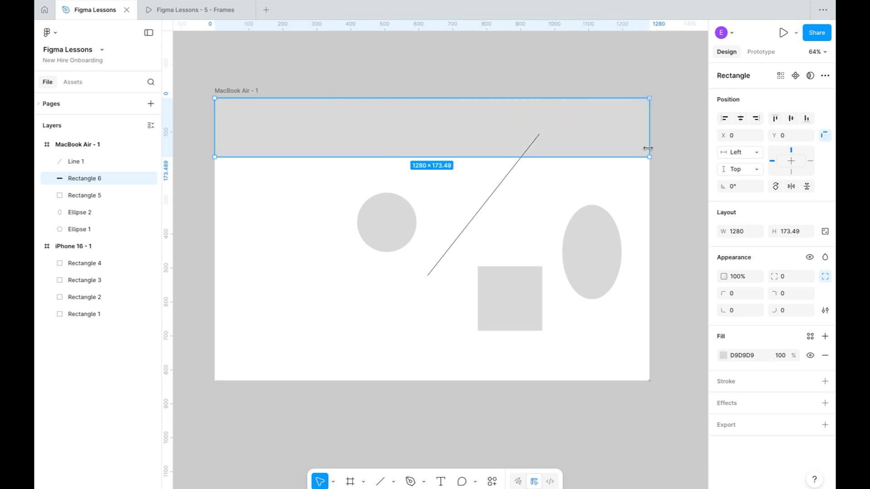
Shift the diagonal line lower, and move the circle to about X 45, Y 207, enlarging it proportionally to about 354 × 354.
{"action": "left_click_drag", "start_coordinate": [495, 191], "coordinate": [441, 292]}
{"action": "left_click_drag", "start_coordinate": [382, 222], "coordinate": [240, 197]}
{"action": "left_click_drag", "start_coordinate": [289, 228], "coordinate": [350, 288]}
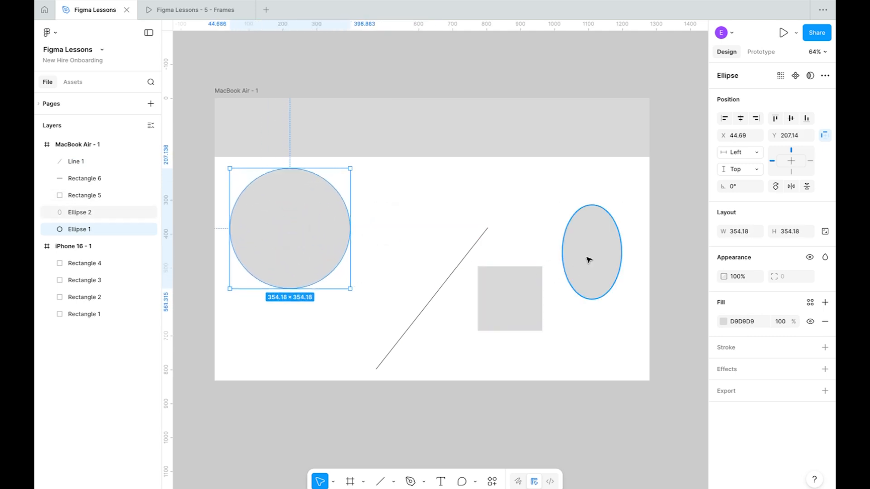
Turn the diagonal line horizontal and lengthen it to about 1220, starting at about X 32.5, Y 603.
{"action": "left_click", "coordinate": [437, 293]}
{"action": "left_click_drag", "start_coordinate": [496, 225], "coordinate": [578, 294]}
{"action": "left_click_drag", "start_coordinate": [475, 299], "coordinate": [640, 303]}
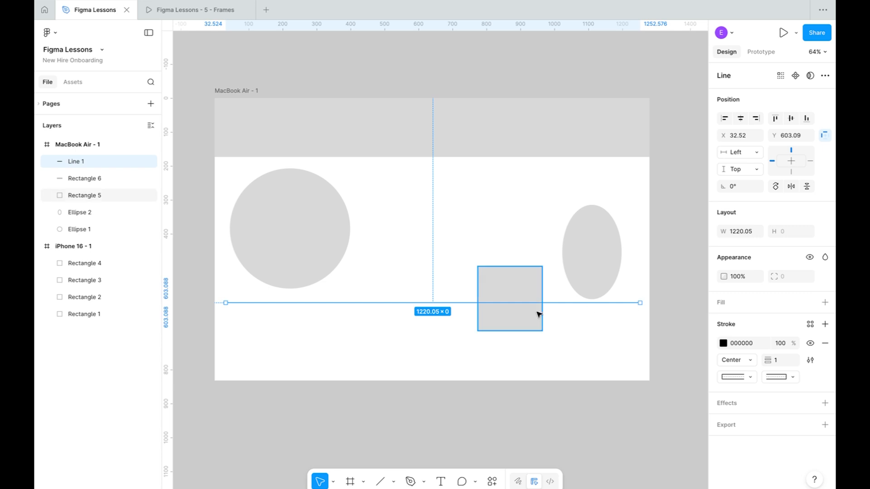
Move the tall ellipse below the horizontal line to about X 134, Y 645, and the square to about X 1022, Y 293.
{"action": "left_click", "coordinate": [517, 321]}
{"action": "left_click_drag", "start_coordinate": [508, 321], "coordinate": [588, 221]}
{"action": "left_click_drag", "start_coordinate": [605, 259], "coordinate": [298, 347]}
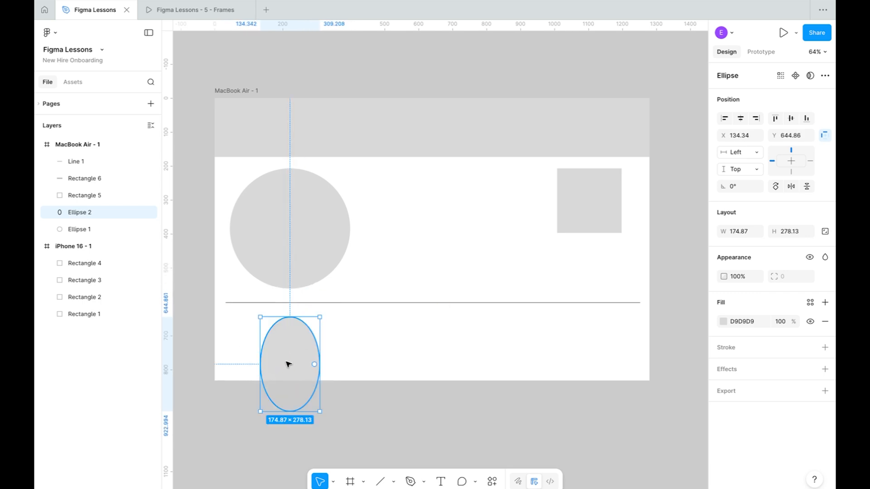
{"action": "left_click", "coordinate": [400, 407]}
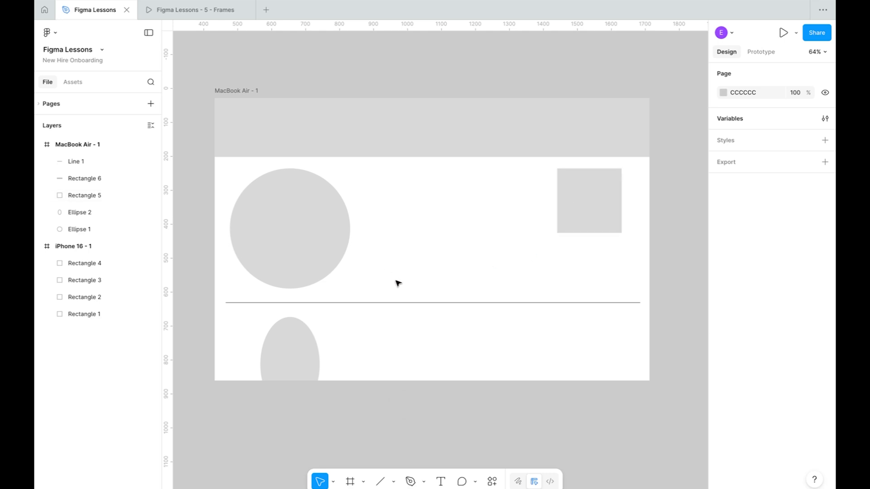
{"action": "left_click_drag", "start_coordinate": [303, 333], "coordinate": [302, 336]}
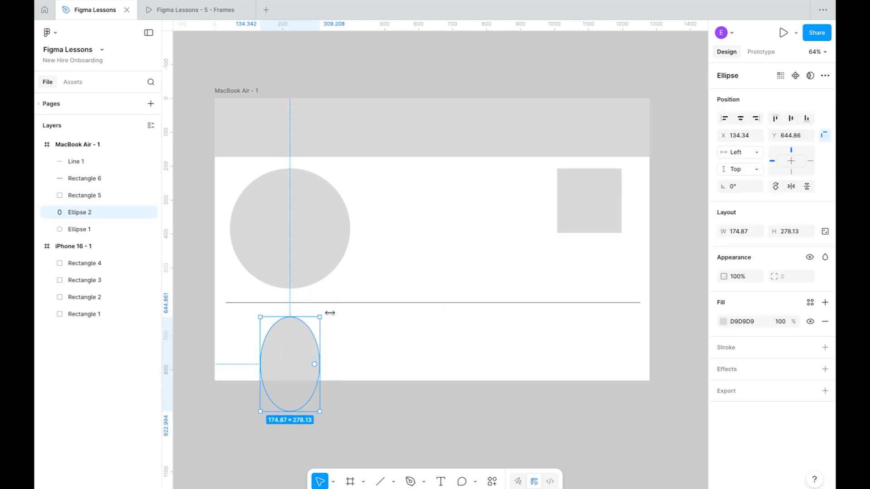
{"action": "left_click_drag", "start_coordinate": [590, 190], "coordinate": [596, 220]}
Add the text "This is a circle" and place it just beside the circle in the MacBook Air frame.
{"action": "left_click", "coordinate": [440, 482]}
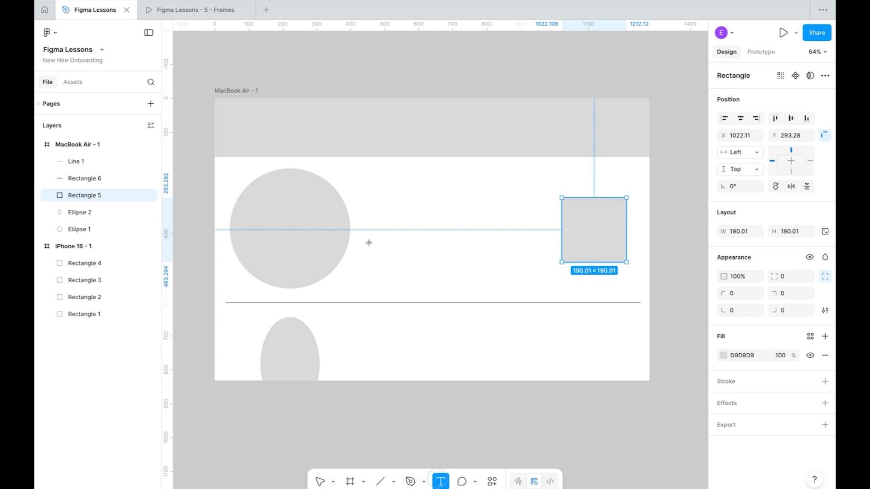
{"action": "left_click", "coordinate": [361, 227]}
{"action": "type", "text": "This"}
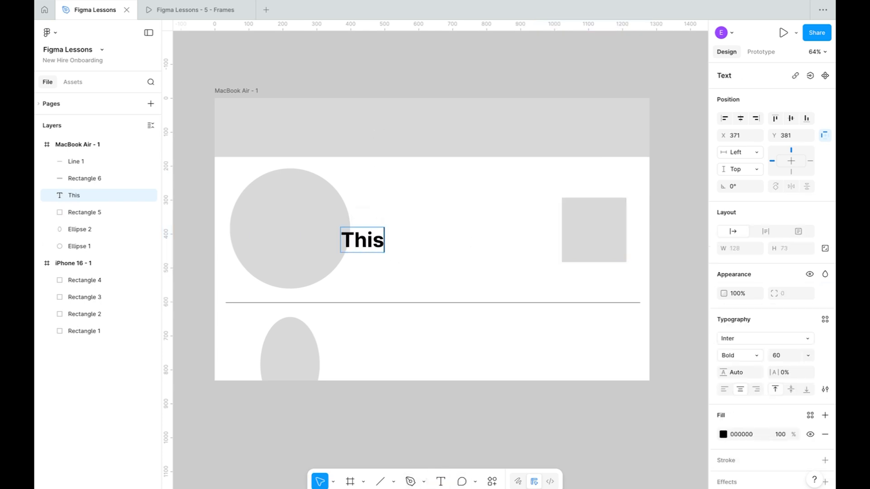
{"action": "type", "text": " is a circle"}
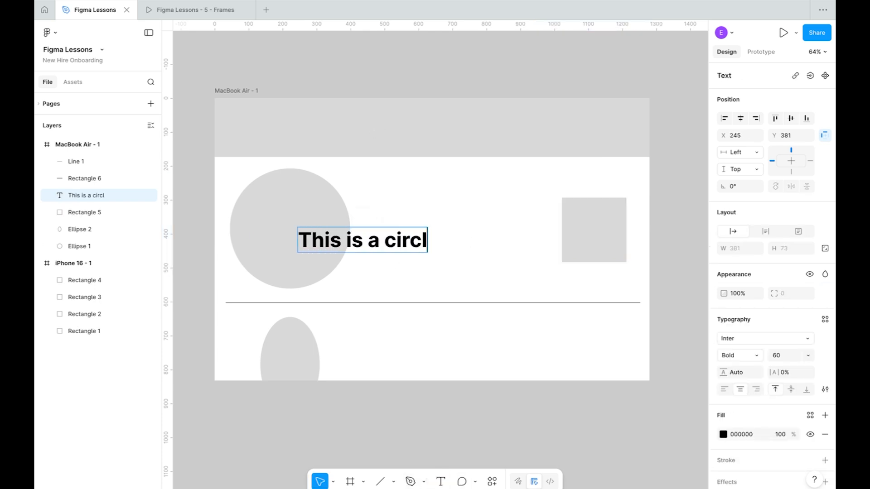
{"action": "left_click_drag", "start_coordinate": [365, 244], "coordinate": [436, 238]}
{"action": "left_click", "coordinate": [662, 190]}
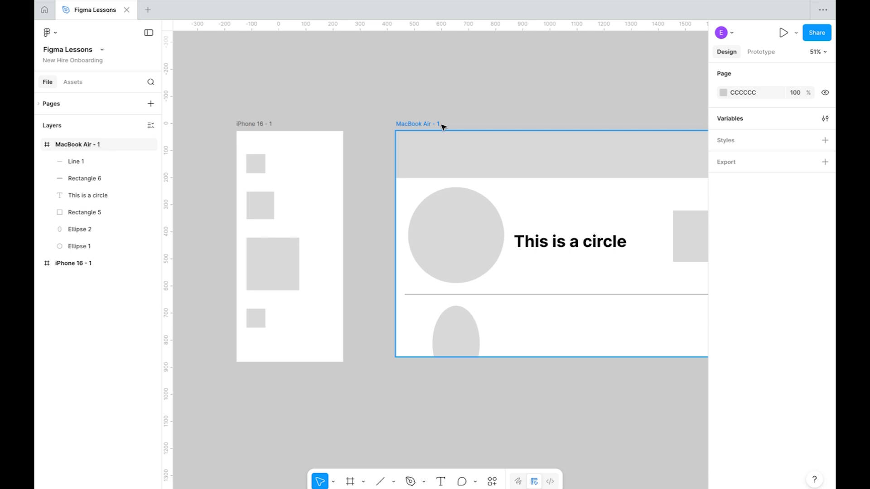
Preview the iPhone 16 frame in the inline prototype window, and close the preview.
{"action": "scroll", "coordinate": [407, 128], "scroll_direction": "right", "scroll_amount": 1}
{"action": "scroll", "coordinate": [412, 125], "scroll_direction": "right", "scroll_amount": 3}
{"action": "scroll", "coordinate": [411, 124], "scroll_direction": "left", "scroll_amount": 2}
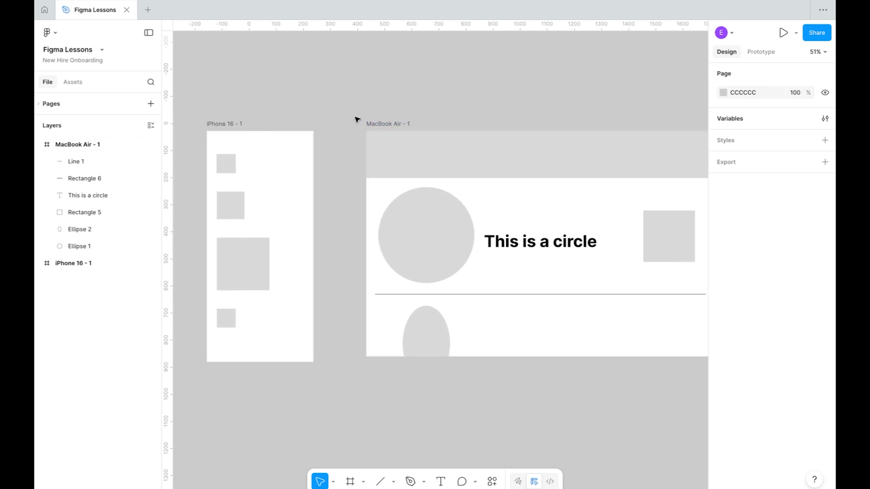
{"action": "left_click", "coordinate": [226, 125]}
{"action": "key", "text": "shift+space"}
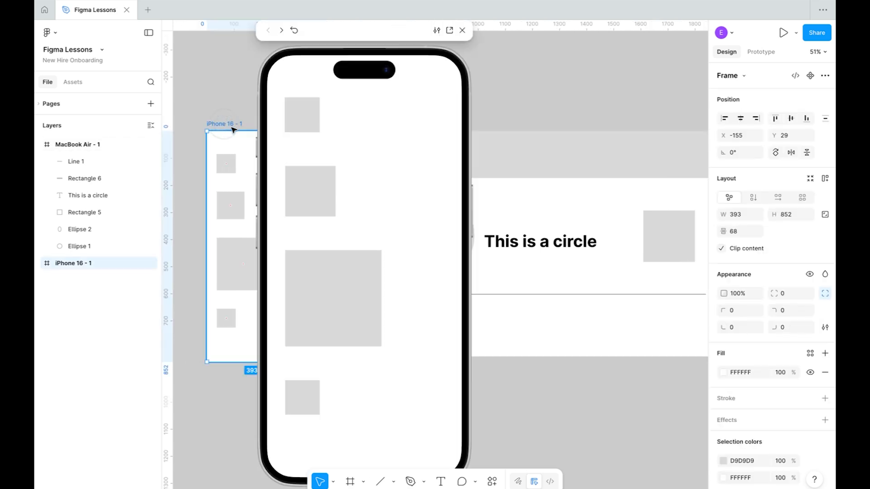
{"action": "left_click", "coordinate": [463, 30]}
Preview the MacBook Air frame in the inline prototype window, and close the preview.
{"action": "left_click", "coordinate": [396, 125]}
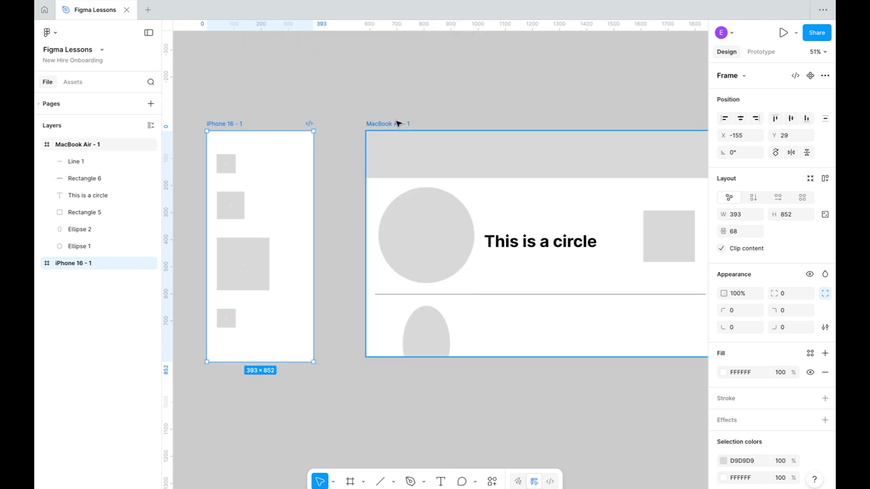
{"action": "key", "text": "shift+space"}
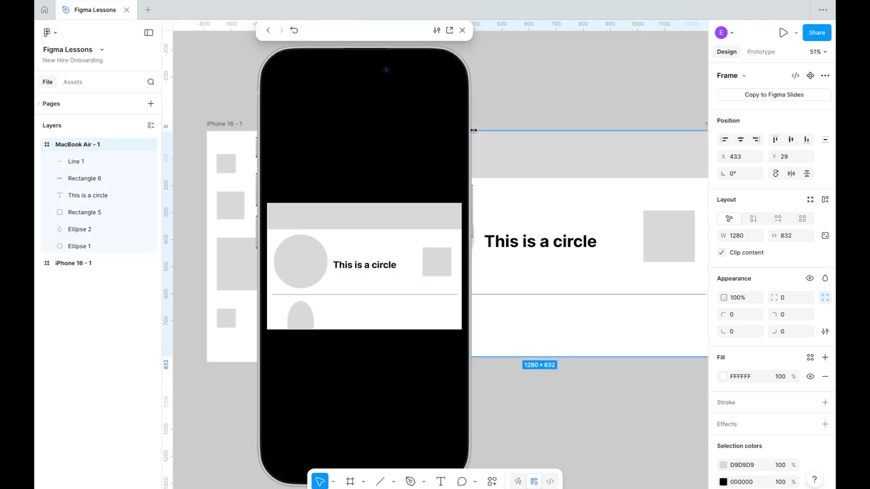
{"action": "left_click", "coordinate": [462, 30]}
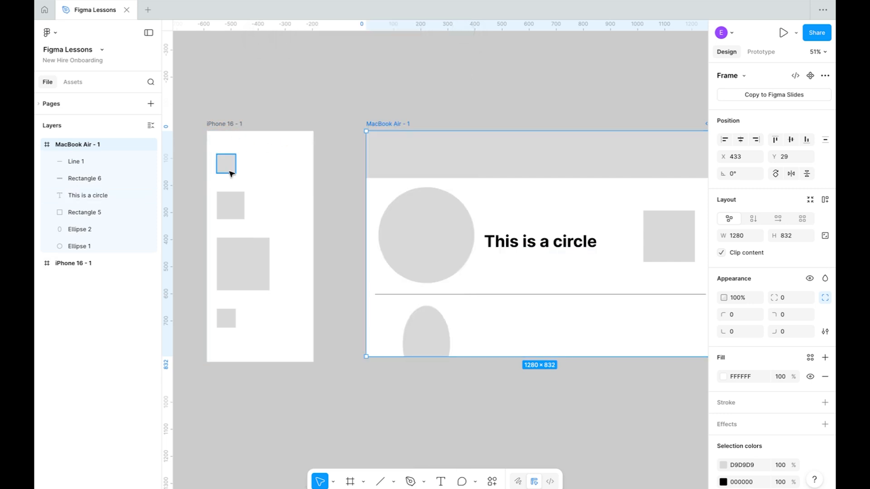
{"action": "scroll", "coordinate": [333, 192], "scroll_direction": "left", "scroll_amount": 5}
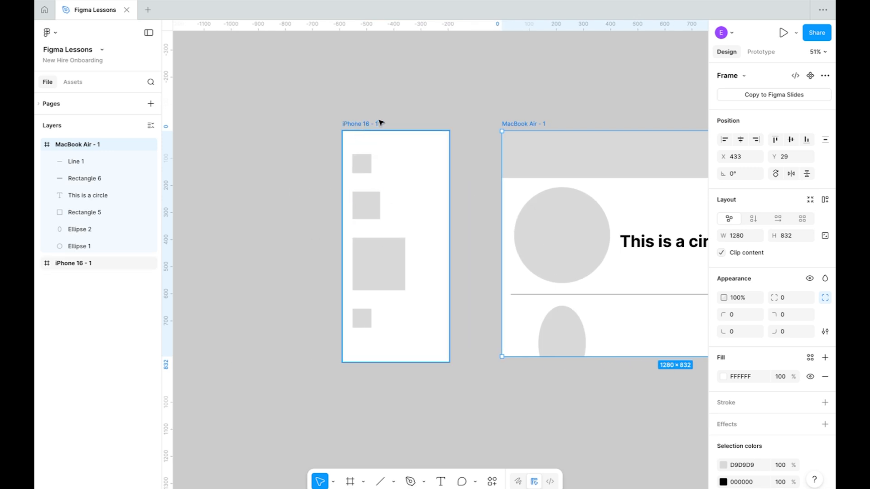
{"action": "left_click", "coordinate": [429, 105]}
{"action": "scroll", "coordinate": [429, 106], "scroll_direction": "right", "scroll_amount": 5}
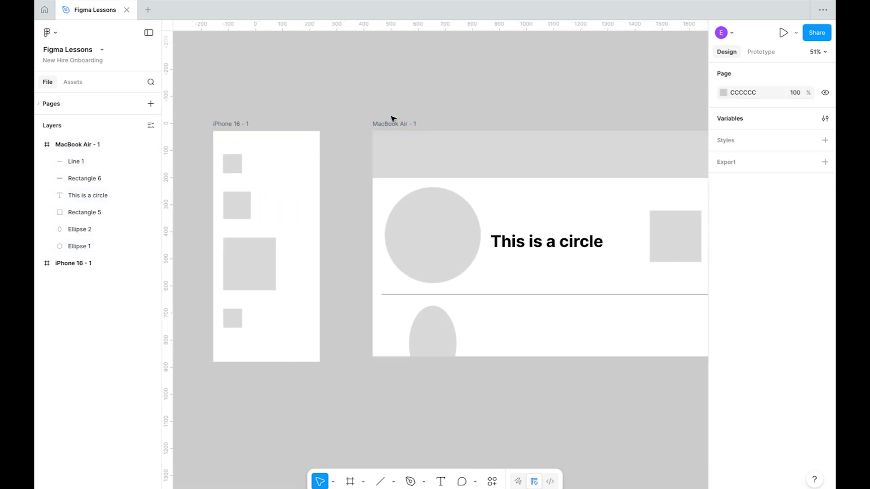
{"action": "left_click", "coordinate": [466, 110]}
Change the prototype device from iPhone 16 to MacBook Air in the page's prototype settings.
{"action": "left_click", "coordinate": [765, 52]}
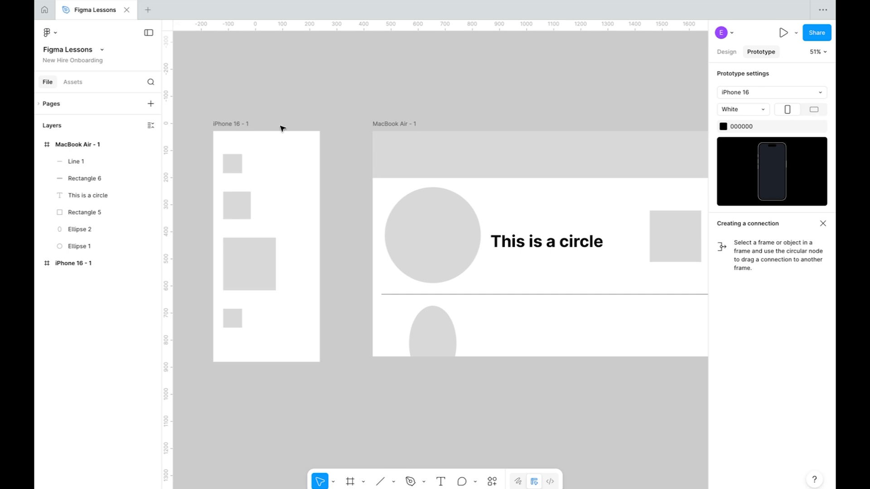
{"action": "left_click", "coordinate": [227, 128]}
{"action": "left_click", "coordinate": [295, 129]}
{"action": "scroll", "coordinate": [561, 86], "scroll_direction": "right", "scroll_amount": 4}
{"action": "left_click", "coordinate": [329, 126]}
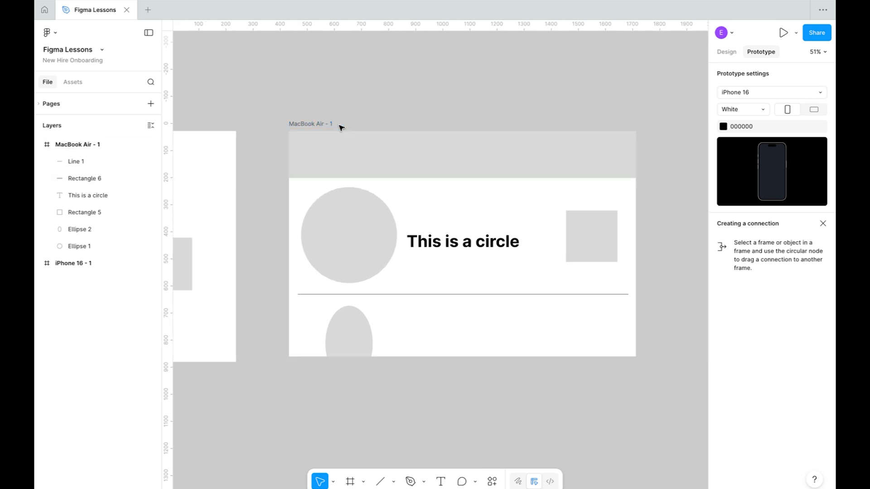
{"action": "left_click", "coordinate": [811, 92]}
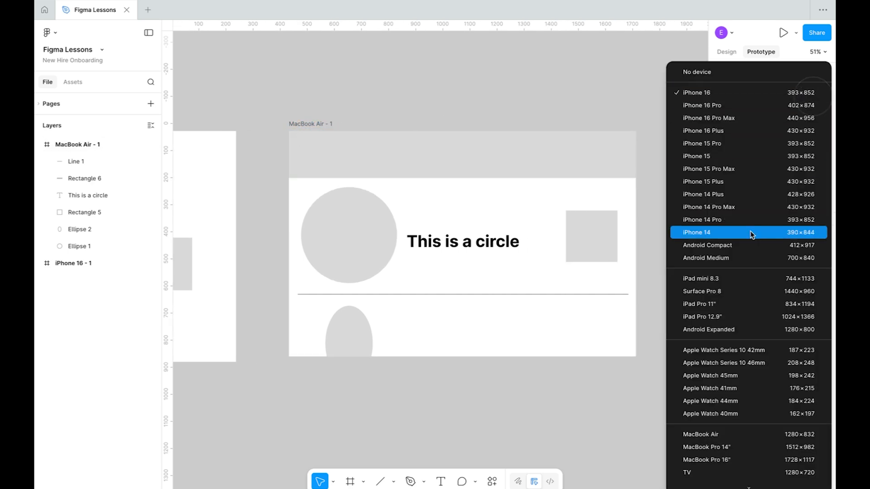
{"action": "scroll", "coordinate": [753, 234], "scroll_direction": "down", "scroll_amount": 2}
{"action": "scroll", "coordinate": [752, 234], "scroll_direction": "down", "scroll_amount": 2}
{"action": "left_click", "coordinate": [736, 305]}
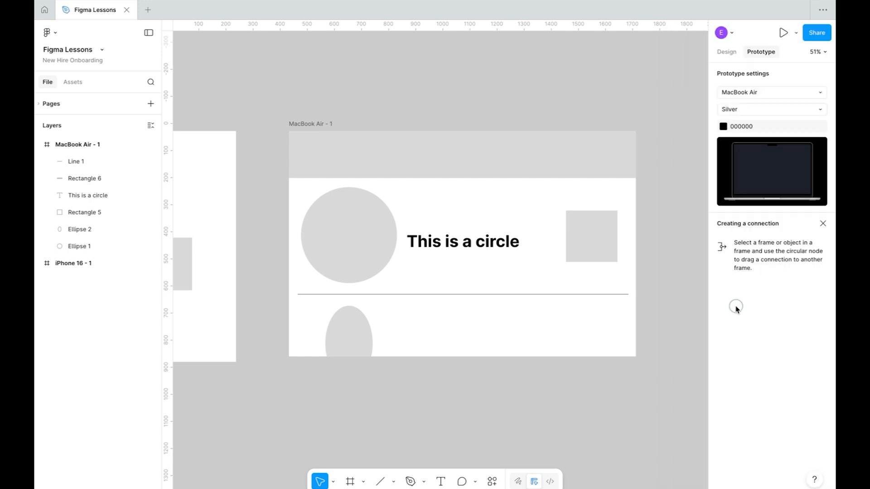
{"action": "left_click", "coordinate": [521, 78]}
Preview the MacBook Air frame inline, expand the preview into its own presentation tab, and close that tab.
{"action": "left_click", "coordinate": [300, 122]}
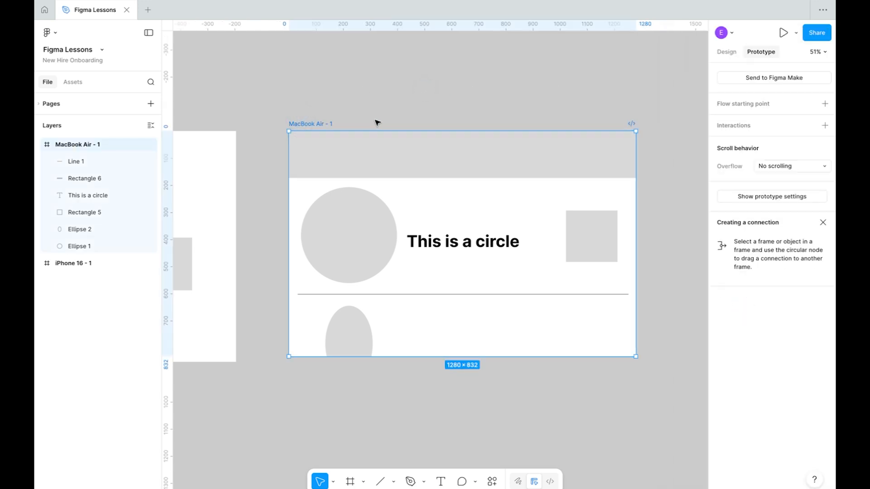
{"action": "key", "text": "shift+space"}
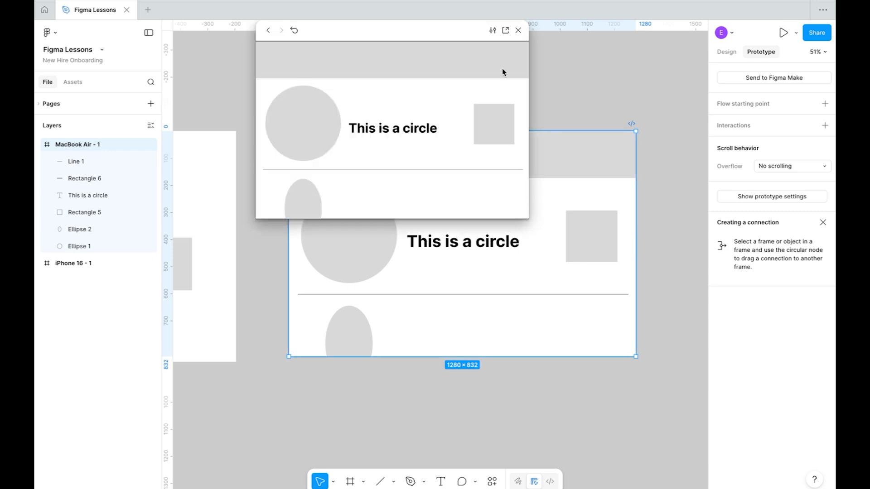
{"action": "left_click", "coordinate": [505, 30]}
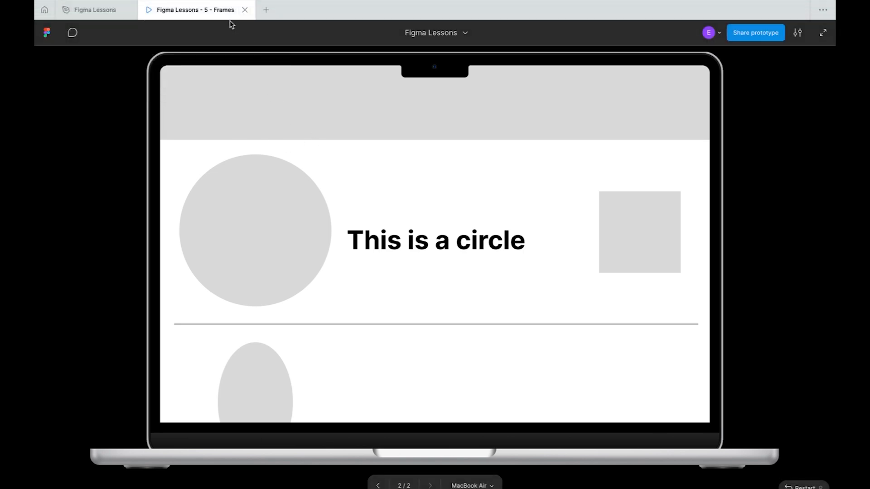
{"action": "left_click", "coordinate": [244, 9]}
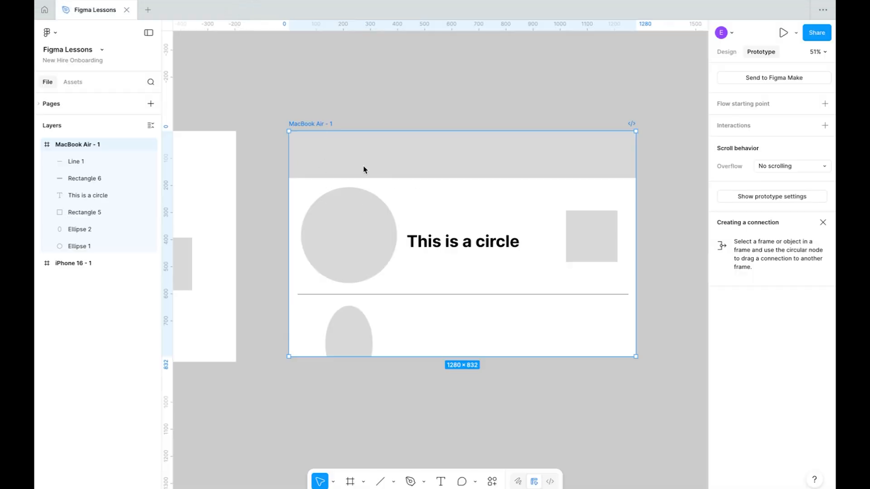
Switch back to the design properties, present the MacBook Air frame in full view, and return to the design file.
{"action": "left_click", "coordinate": [726, 53]}
{"action": "left_click", "coordinate": [516, 74]}
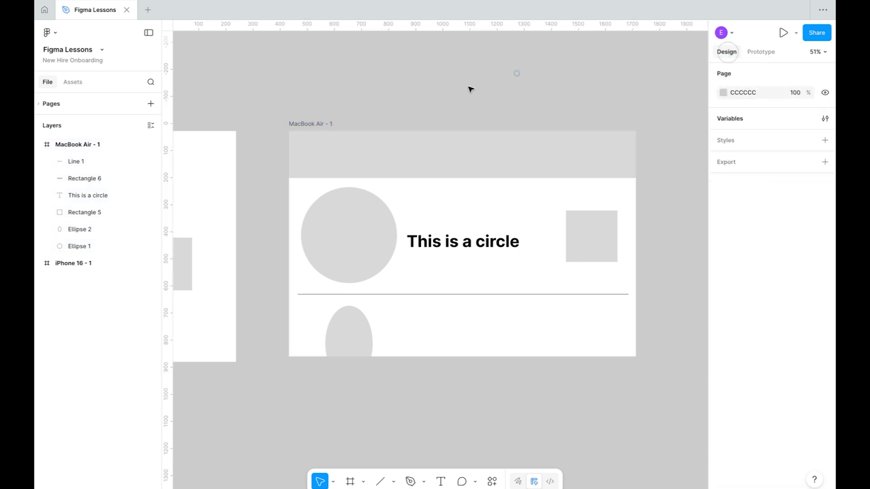
{"action": "left_click", "coordinate": [308, 126]}
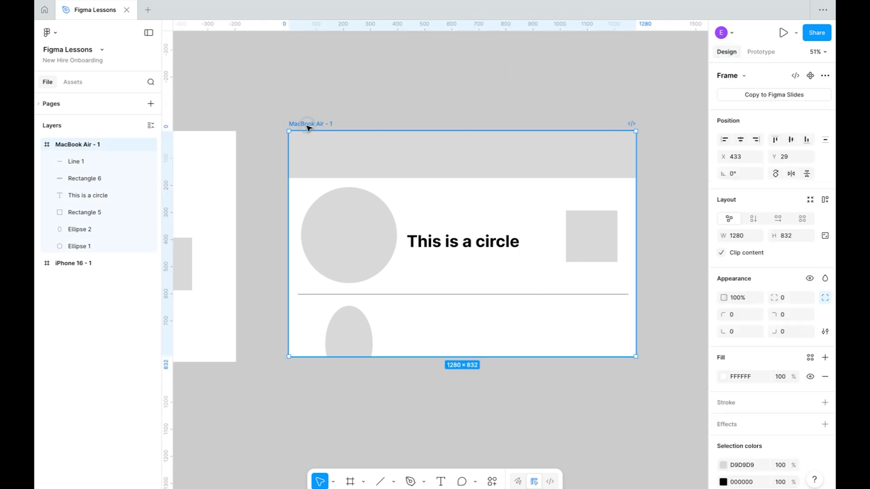
{"action": "left_click", "coordinate": [782, 32]}
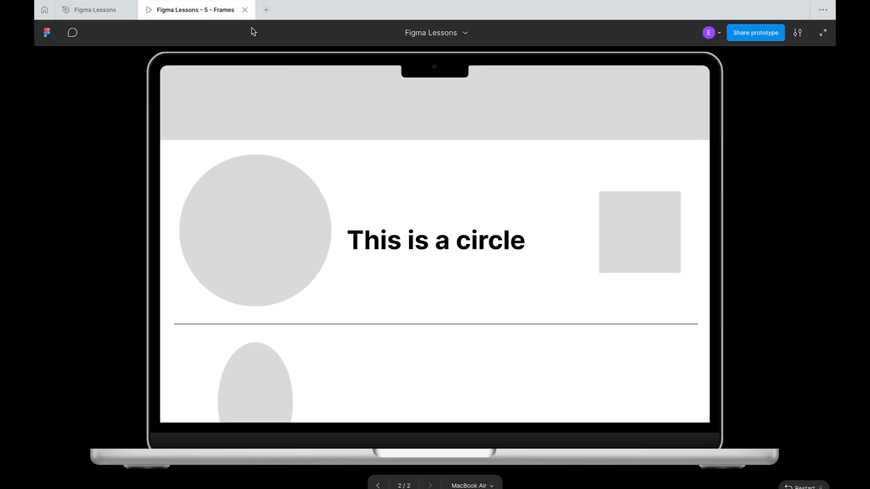
{"action": "left_click", "coordinate": [101, 11]}
Draw a custom frame of about 1295 × 555 in the empty canvas area below the existing frames.
{"action": "scroll", "coordinate": [423, 260], "scroll_direction": "down", "scroll_amount": 9}
{"action": "scroll", "coordinate": [422, 259], "scroll_direction": "up", "scroll_amount": 2}
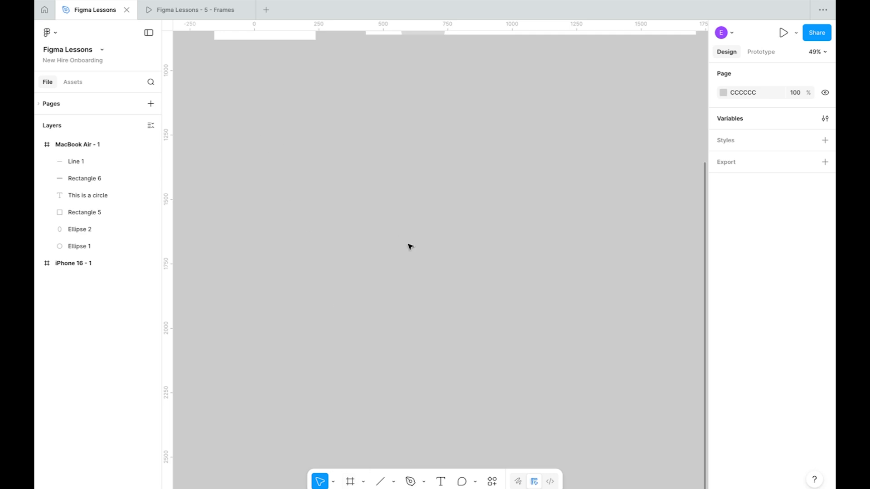
{"action": "key", "text": "f"}
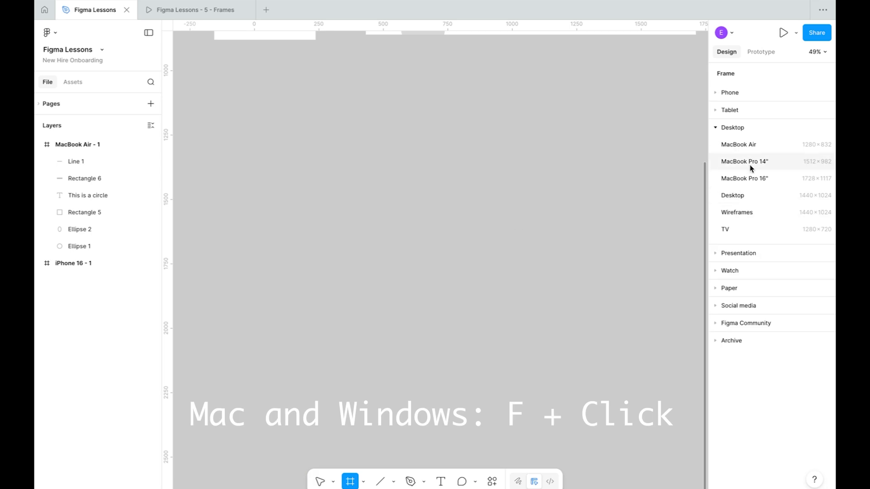
{"action": "left_click", "coordinate": [715, 129]}
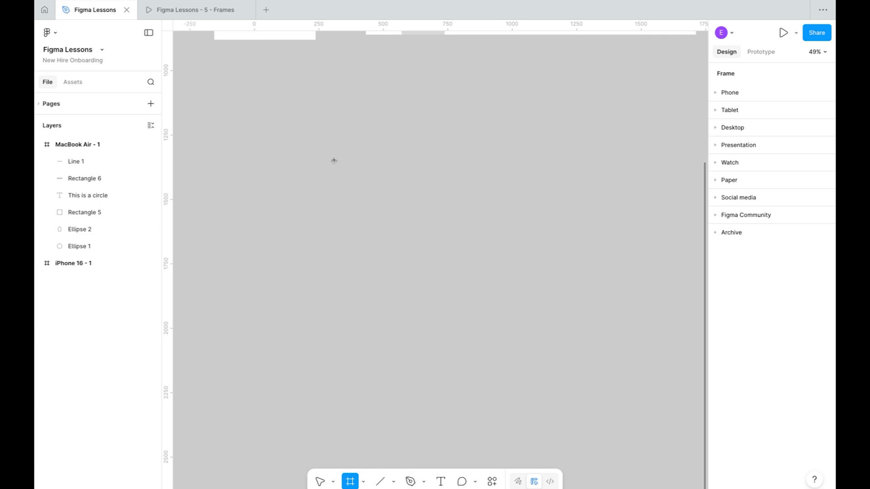
{"action": "left_click_drag", "start_coordinate": [251, 148], "coordinate": [584, 291]}
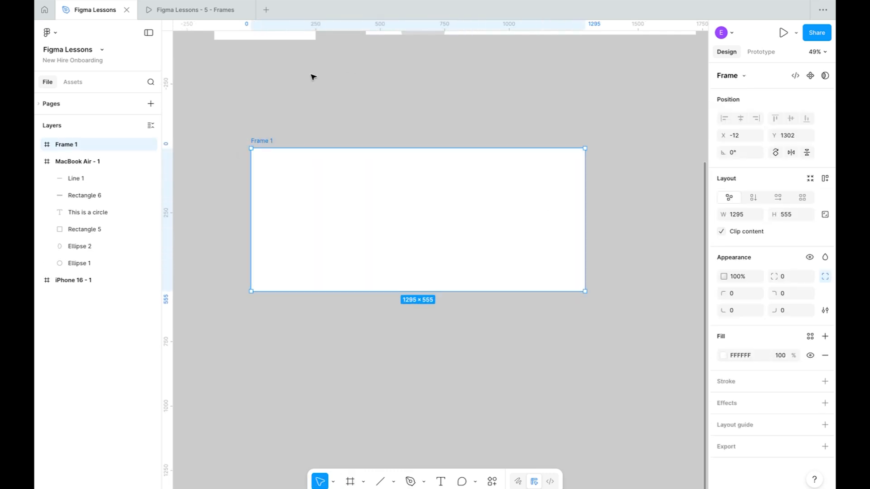
{"action": "left_click", "coordinate": [311, 75]}
Move the new custom frame up to about X -8, Y 1109, and resize it by its edges to about 1379 × 875.
{"action": "left_click", "coordinate": [473, 221]}
{"action": "left_click_drag", "start_coordinate": [384, 190], "coordinate": [390, 142]}
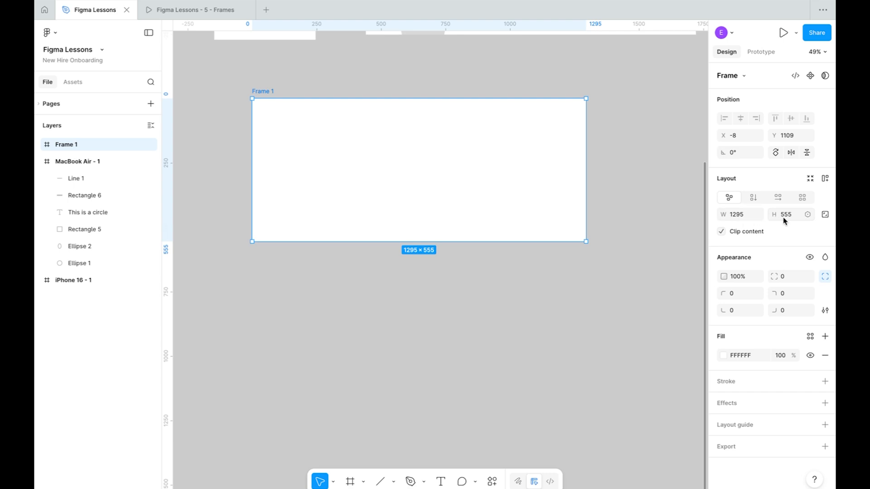
{"action": "left_click_drag", "start_coordinate": [584, 156], "coordinate": [525, 156]}
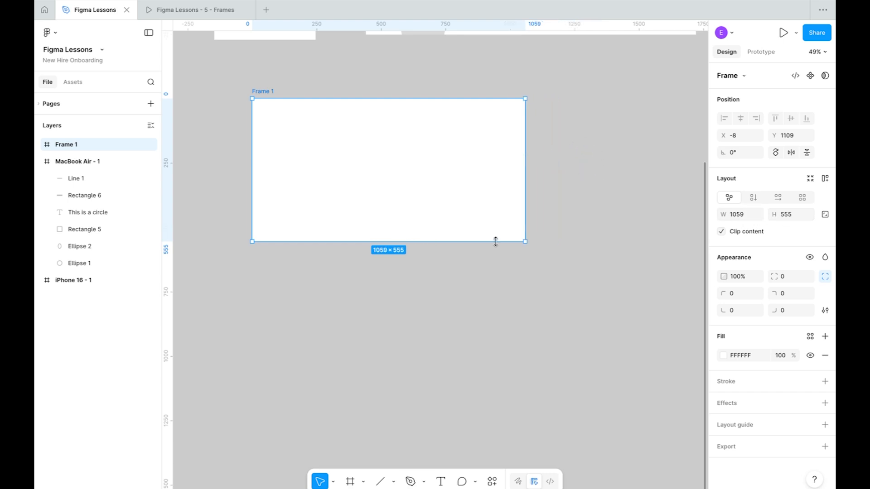
{"action": "left_click_drag", "start_coordinate": [487, 242], "coordinate": [486, 343]}
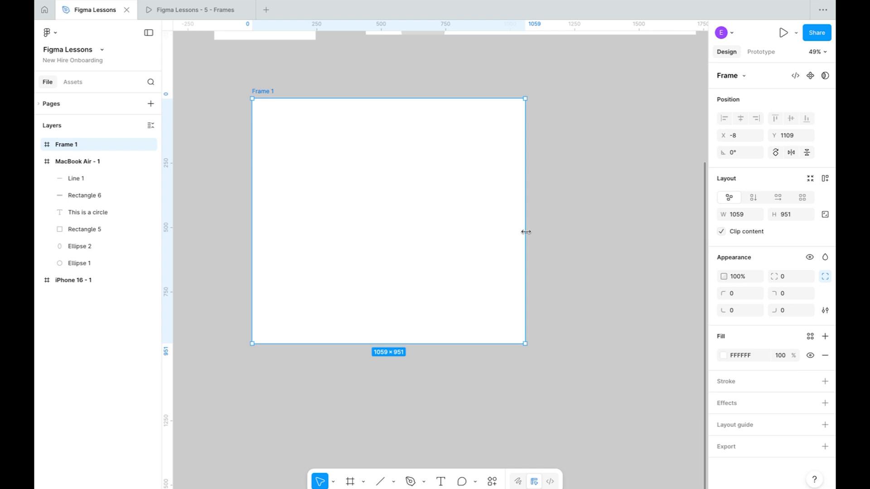
{"action": "left_click_drag", "start_coordinate": [523, 232], "coordinate": [607, 231]}
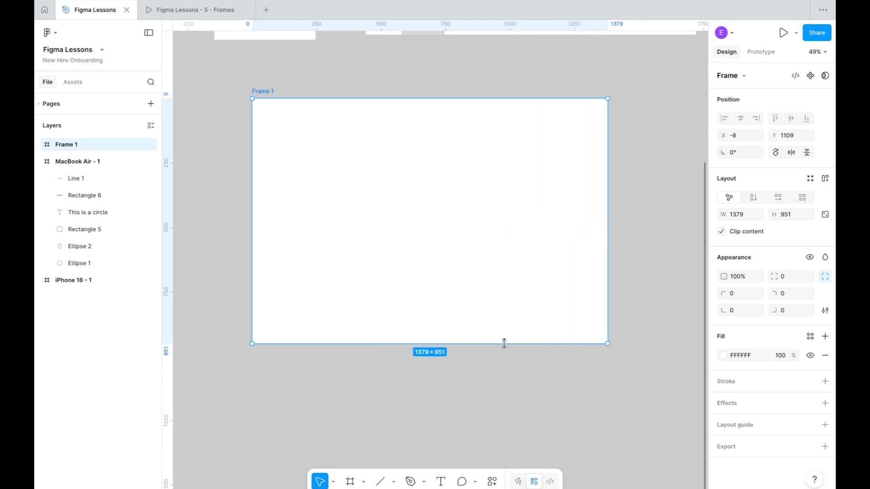
{"action": "left_click_drag", "start_coordinate": [502, 344], "coordinate": [493, 323]}
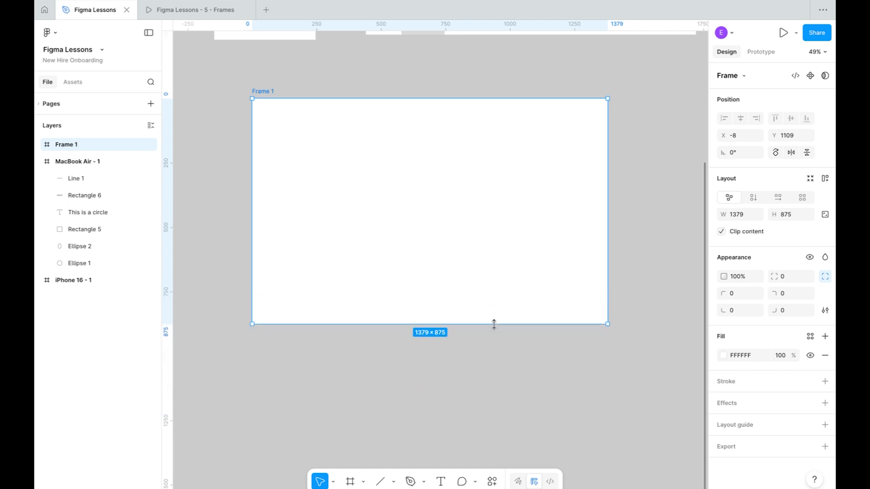
Set the custom frame's width to exactly 1000.
{"action": "left_click", "coordinate": [741, 219]}
{"action": "type", "text": "1000"}
{"action": "key", "text": "Return"}
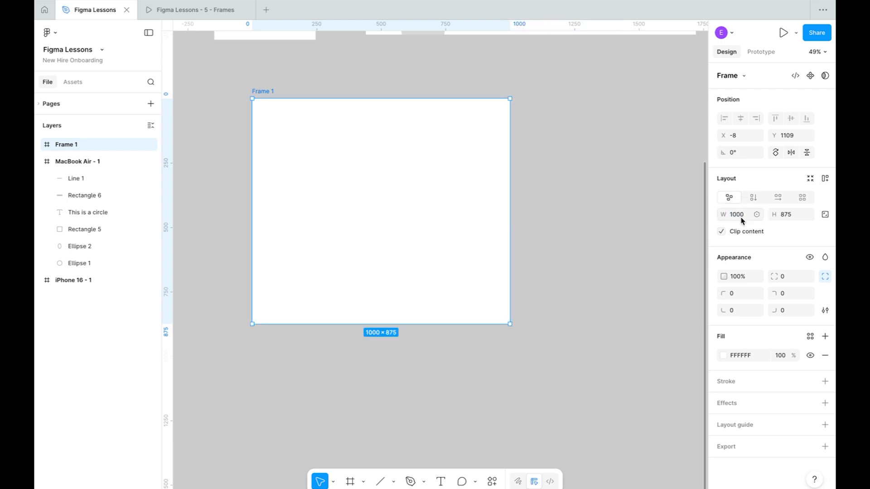
Examine the 1000 × 875 custom frame on the canvas beside the iPhone and MacBook Air frames, and its entry among the layers.
{"action": "left_click", "coordinate": [345, 343]}
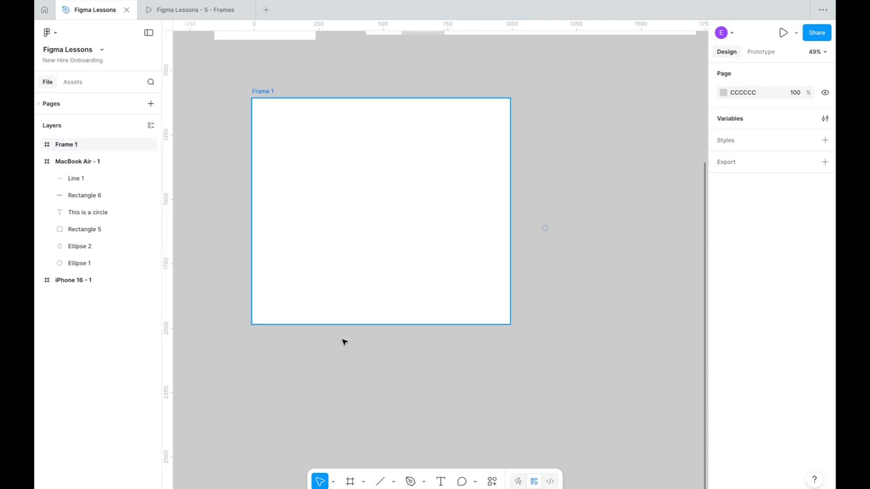
{"action": "left_click", "coordinate": [427, 236]}
{"action": "scroll", "coordinate": [511, 241], "scroll_direction": "left", "scroll_amount": 5}
{"action": "scroll", "coordinate": [511, 241], "scroll_direction": "up", "scroll_amount": 1}
{"action": "scroll", "coordinate": [510, 241], "scroll_direction": "up", "scroll_amount": 6}
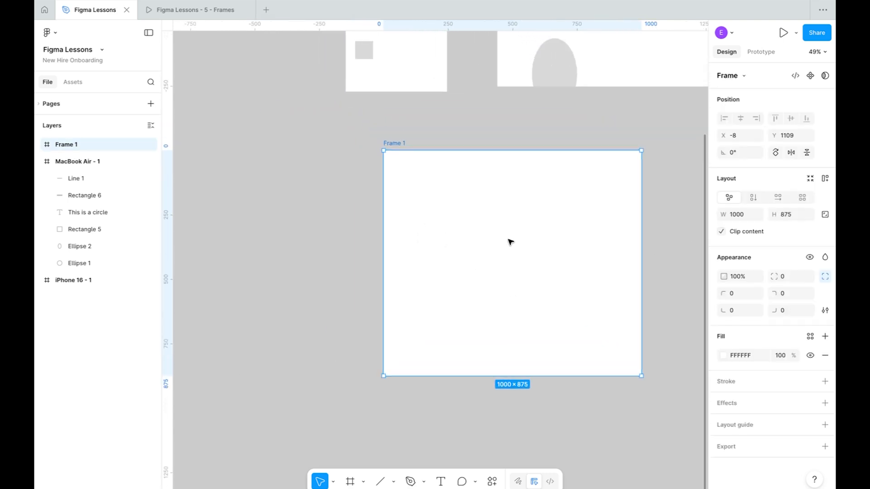
{"action": "scroll", "coordinate": [509, 241], "scroll_direction": "left", "scroll_amount": 3}
{"action": "scroll", "coordinate": [505, 243], "scroll_direction": "down", "scroll_amount": 1, "text": "ctrl"}
{"action": "scroll", "coordinate": [531, 287], "scroll_direction": "down", "scroll_amount": 5}
{"action": "scroll", "coordinate": [532, 287], "scroll_direction": "right", "scroll_amount": 3}
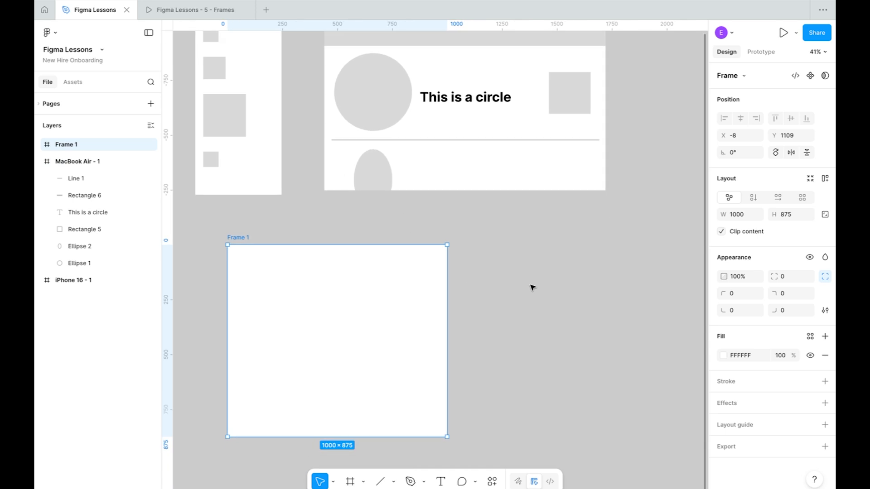
{"action": "scroll", "coordinate": [532, 286], "scroll_direction": "up", "scroll_amount": 2}
{"action": "scroll", "coordinate": [532, 286], "scroll_direction": "left", "scroll_amount": 5}
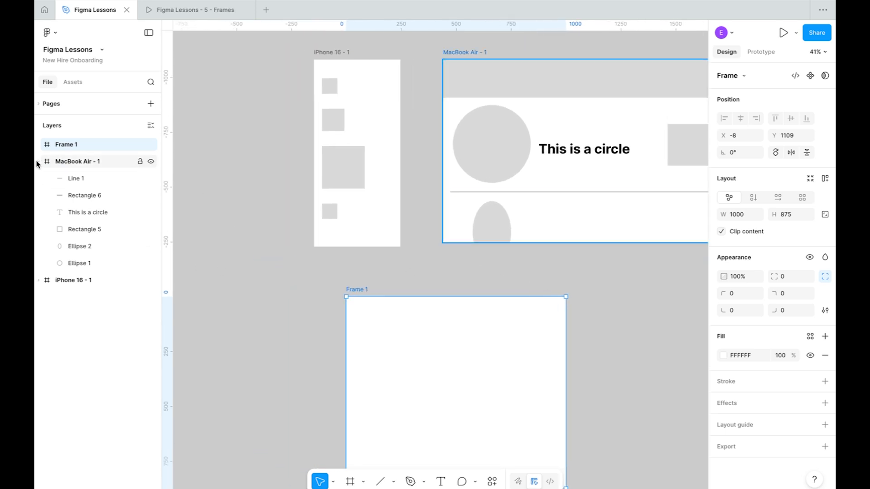
{"action": "scroll", "coordinate": [404, 320], "scroll_direction": "down", "scroll_amount": 3}
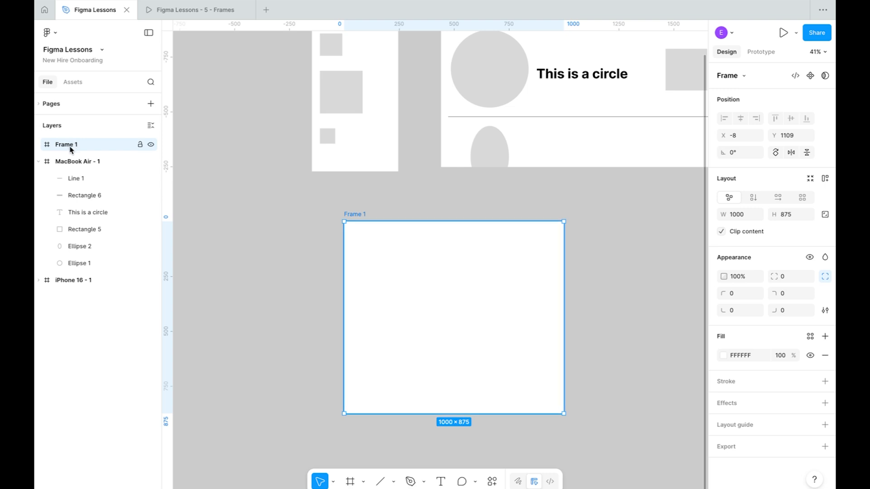
Draw a second custom frame of about 881 × 875 beside the first one, aligned with its upper and lower edges.
{"action": "scroll", "coordinate": [366, 295], "scroll_direction": "right", "scroll_amount": 2}
{"action": "scroll", "coordinate": [366, 296], "scroll_direction": "right", "scroll_amount": 10}
{"action": "left_click", "coordinate": [349, 481]}
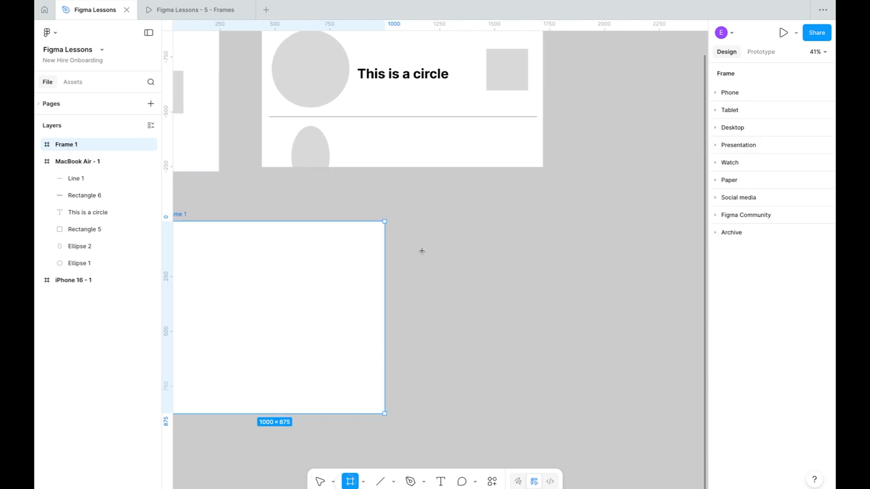
{"action": "mouse_move", "coordinate": [412, 219]}
{"action": "left_mouse_down"}
{"action": "mouse_move", "coordinate": [582, 412]}
{"action": "mouse_move", "coordinate": [606, 414]}
{"action": "left_mouse_up"}
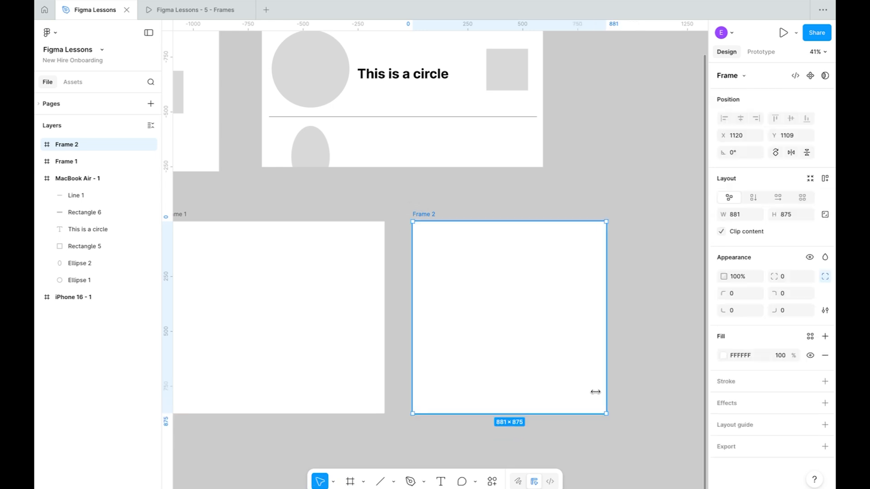
{"action": "scroll", "coordinate": [574, 305], "scroll_direction": "left", "scroll_amount": 3}
{"action": "scroll", "coordinate": [574, 305], "scroll_direction": "right", "scroll_amount": 10}
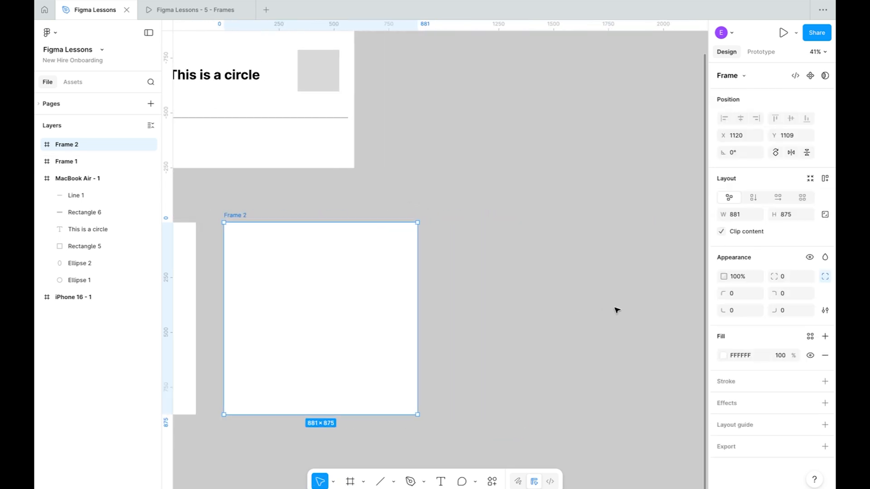
Rename the 1000 × 875 custom frame as Homepage.
{"action": "scroll", "coordinate": [584, 312], "scroll_direction": "left", "scroll_amount": 6}
{"action": "scroll", "coordinate": [551, 310], "scroll_direction": "down", "scroll_amount": 5}
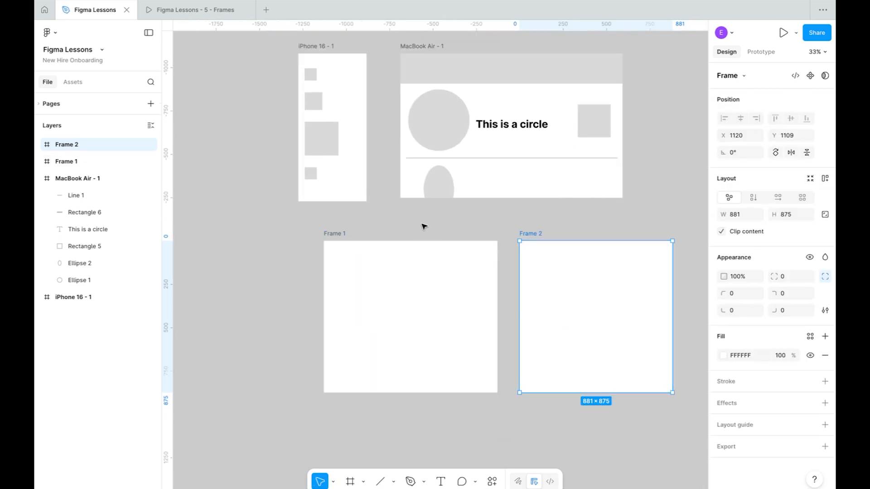
{"action": "left_click", "coordinate": [417, 225]}
{"action": "double_click", "coordinate": [336, 233]}
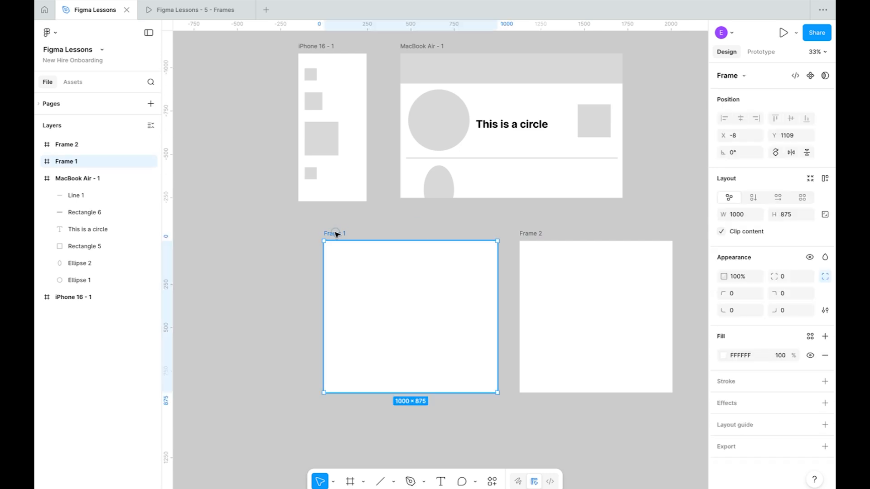
{"action": "type", "text": "Homepage"}
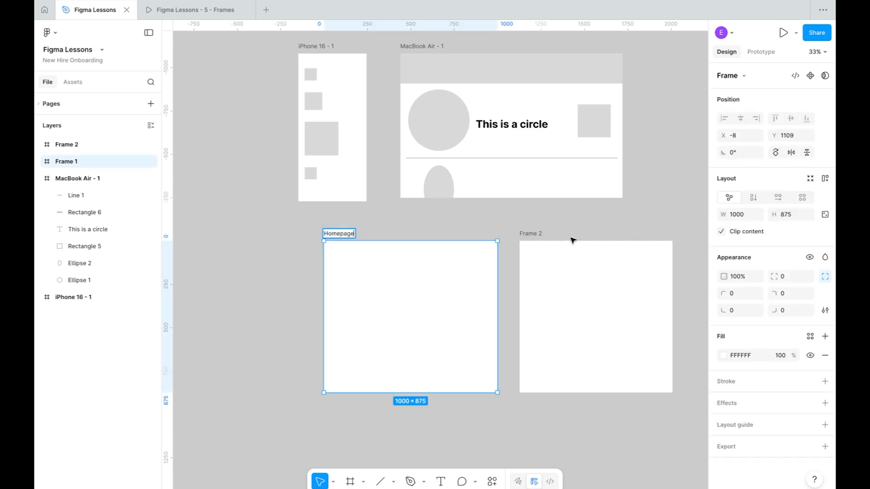
Rename the second custom frame as Cart and clear the selection.
{"action": "left_click", "coordinate": [538, 233]}
{"action": "double_click", "coordinate": [535, 233]}
{"action": "type", "text": "Cart"}
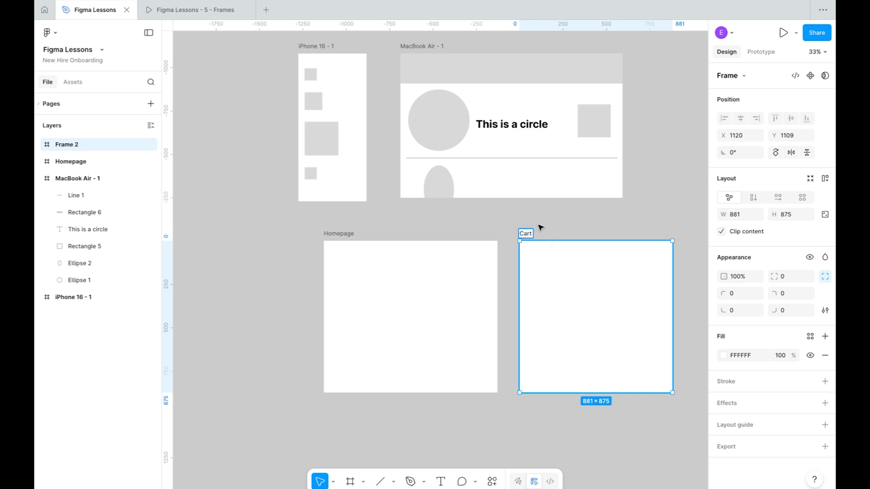
{"action": "left_click", "coordinate": [540, 227]}
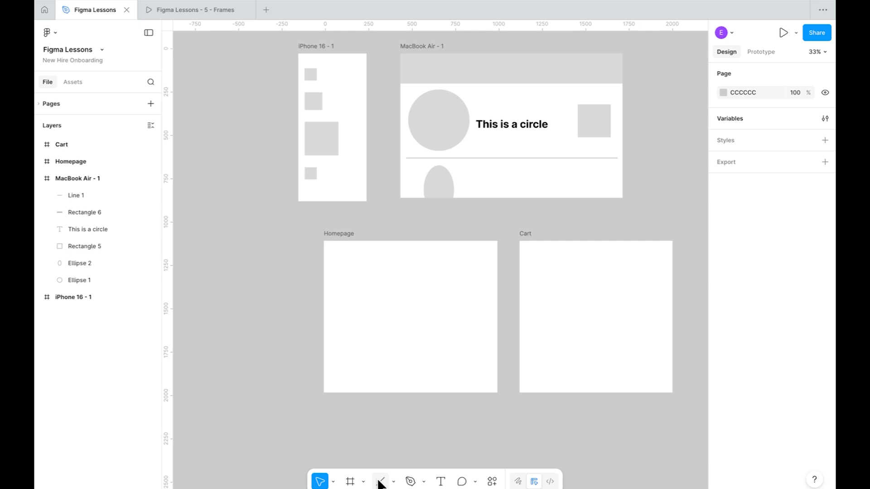
Draw a small rectangle near the upper-left corner of the Homepage frame and select the empty Cart frame.
{"action": "left_click", "coordinate": [393, 482]}
{"action": "left_click", "coordinate": [435, 384]}
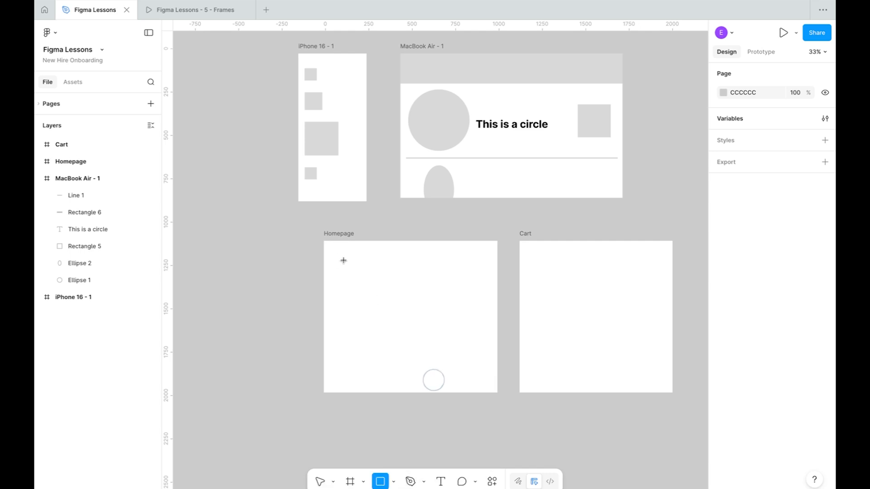
{"action": "left_click_drag", "start_coordinate": [339, 256], "coordinate": [361, 274]}
{"action": "left_click", "coordinate": [414, 272]}
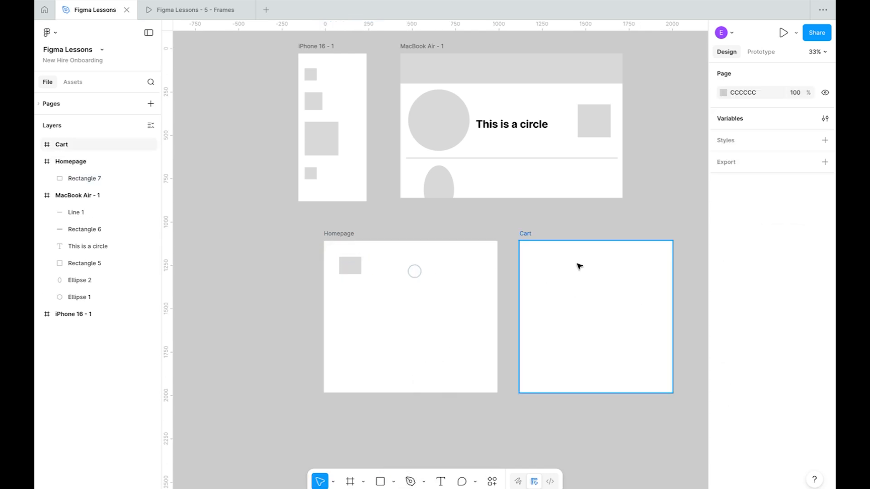
{"action": "left_click", "coordinate": [577, 264]}
{"action": "scroll", "coordinate": [581, 284], "scroll_direction": "up", "scroll_amount": 2}
{"action": "scroll", "coordinate": [577, 282], "scroll_direction": "down", "scroll_amount": 3}
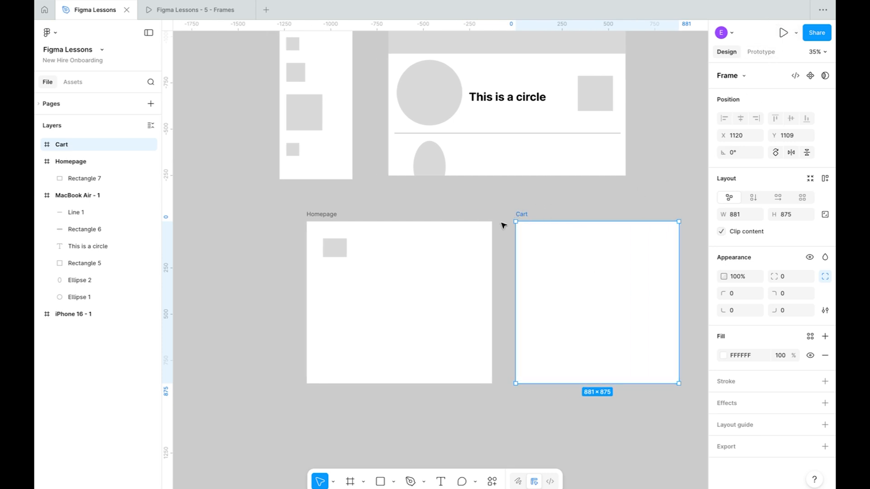
Draw a rectangle of about 323 × 255 on the bare canvas beside the MacBook Air frame and select it.
{"action": "scroll", "coordinate": [502, 225], "scroll_direction": "up", "scroll_amount": 2}
{"action": "scroll", "coordinate": [503, 225], "scroll_direction": "right", "scroll_amount": 3}
{"action": "key", "text": "r"}
{"action": "left_click_drag", "start_coordinate": [576, 129], "coordinate": [637, 176]}
{"action": "left_click", "coordinate": [621, 218]}
{"action": "left_click", "coordinate": [613, 143]}
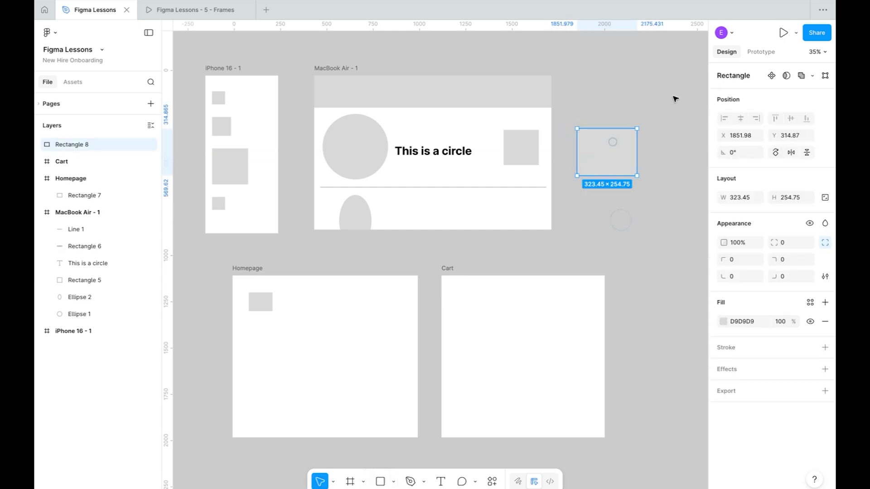
Present the design with the unframed rectangle selected and return to the design file.
{"action": "left_click", "coordinate": [783, 33]}
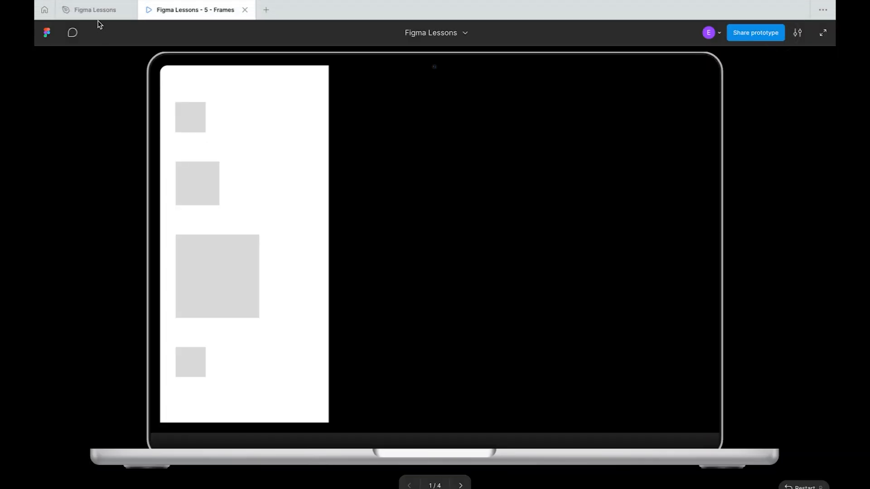
{"action": "left_click", "coordinate": [95, 9]}
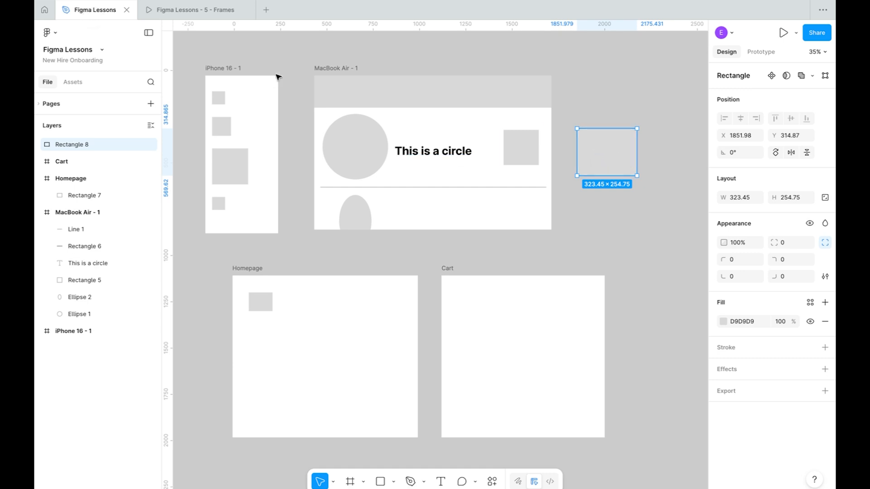
{"action": "scroll", "coordinate": [603, 164], "scroll_direction": "left", "scroll_amount": 1}
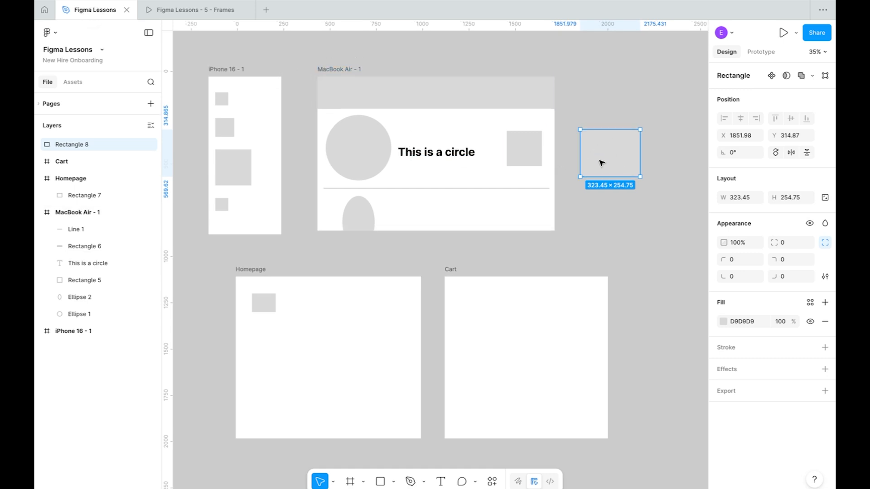
Move the unframed rectangle to about X 1961, Y 318 and wrap it in its own frame with Frame selection.
{"action": "left_click_drag", "start_coordinate": [607, 160], "coordinate": [624, 164]}
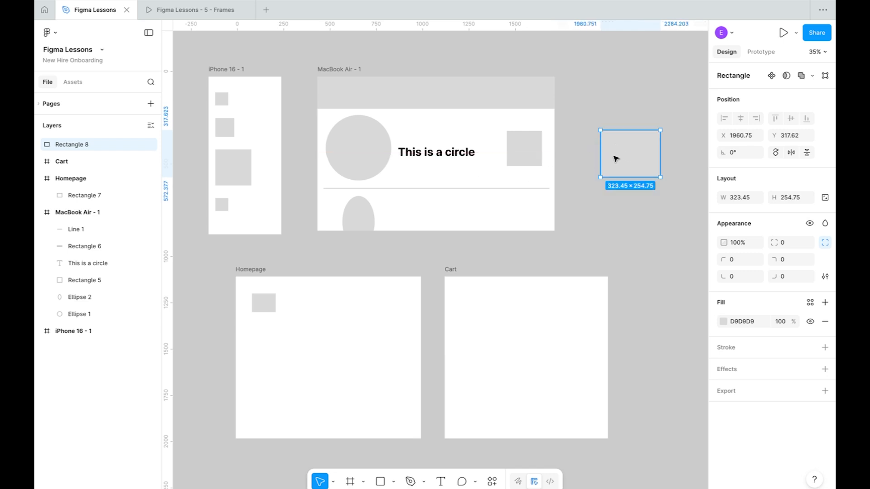
{"action": "scroll", "coordinate": [616, 158], "scroll_direction": "down", "scroll_amount": 1}
{"action": "right_click", "coordinate": [624, 156]}
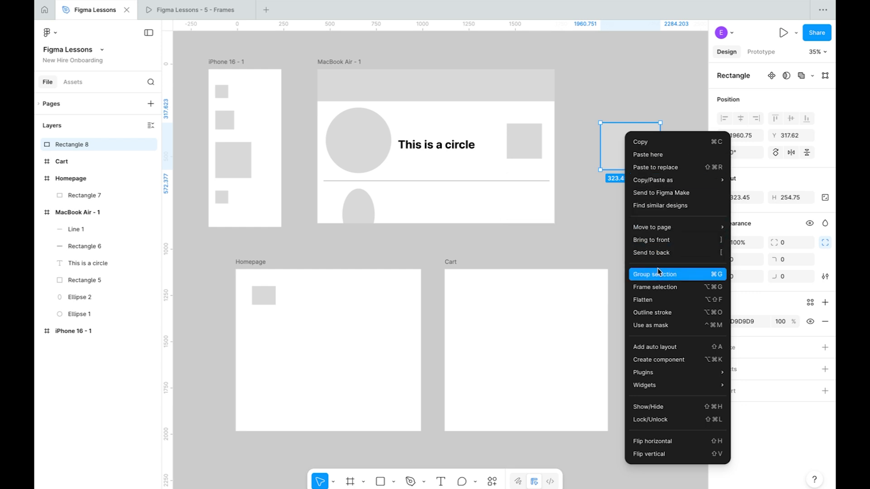
{"action": "left_click", "coordinate": [662, 292]}
{"action": "left_click", "coordinate": [632, 237]}
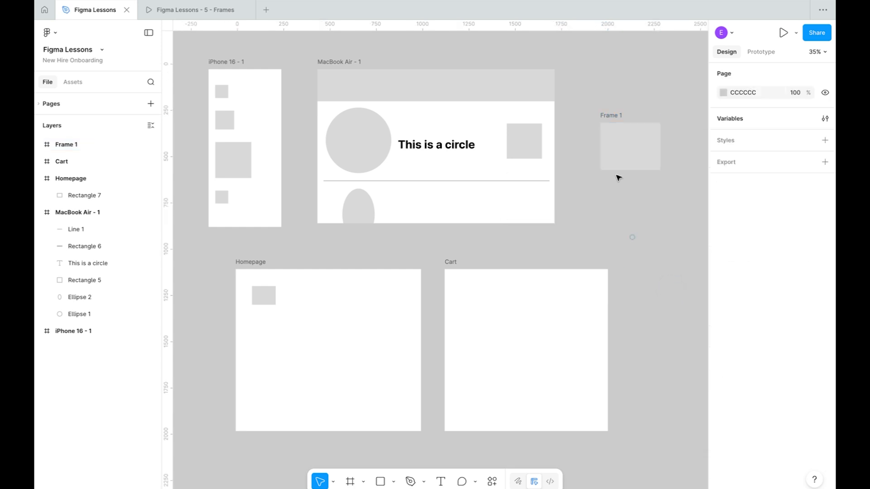
Preview the newly framed rectangle, enlarge the preview window, and close it.
{"action": "left_click", "coordinate": [614, 116]}
{"action": "key", "text": "shift+space"}
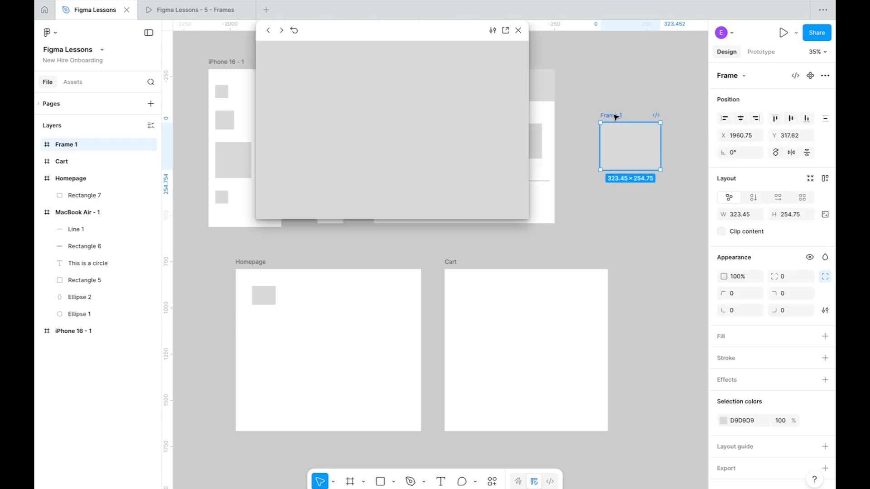
{"action": "left_click_drag", "start_coordinate": [526, 218], "coordinate": [637, 289]}
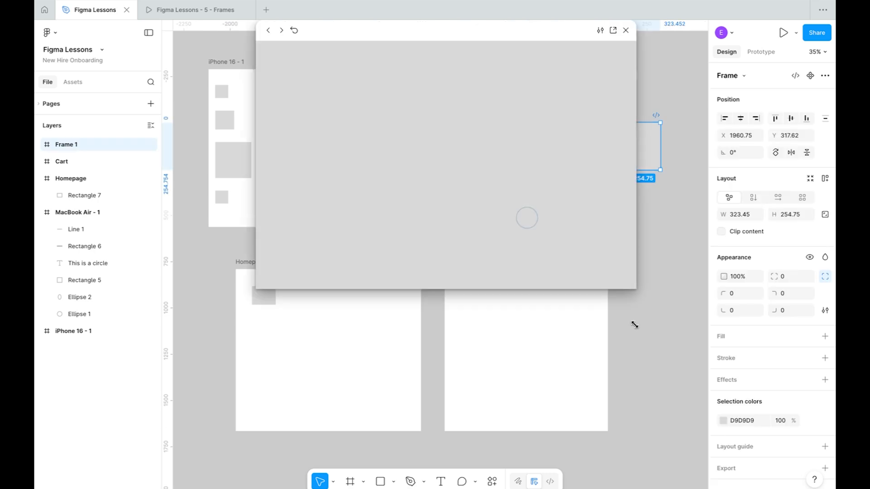
{"action": "left_click", "coordinate": [627, 30]}
{"action": "left_click", "coordinate": [667, 222]}
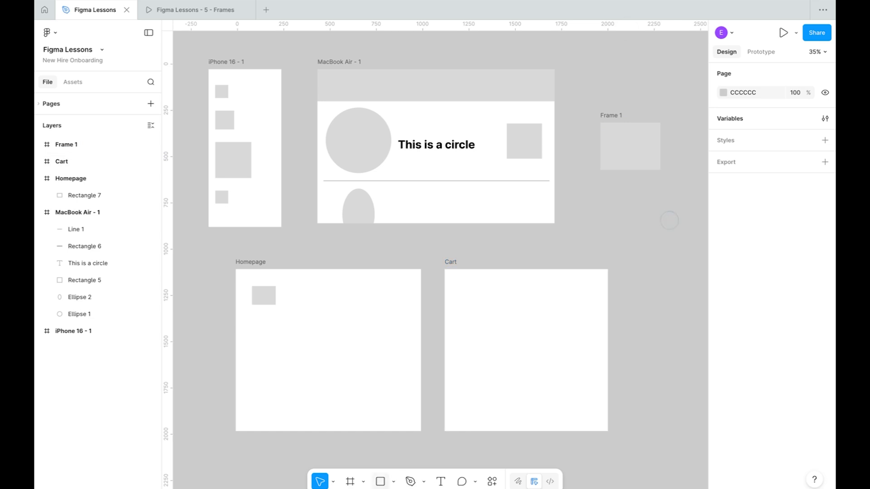
Draw a diagonal line about 328 long, rising at about 30°, on the canvas below the framed rectangle.
{"action": "left_click", "coordinate": [382, 484]}
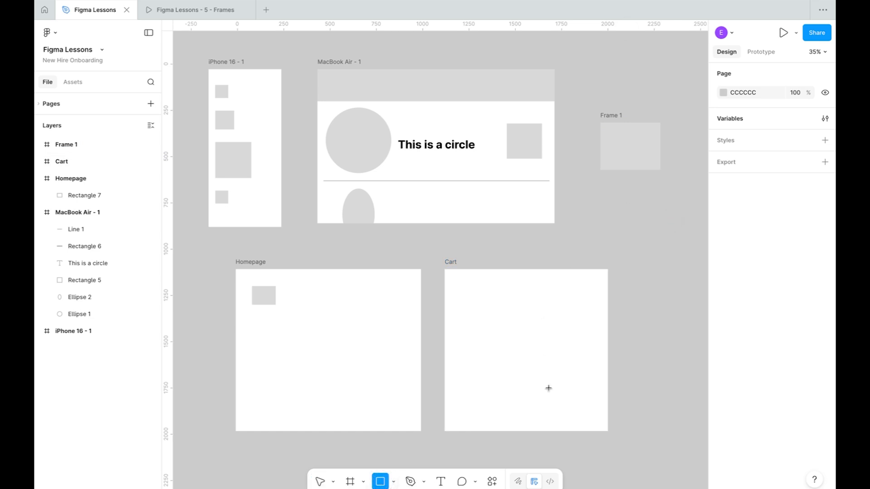
{"action": "left_click", "coordinate": [394, 482]}
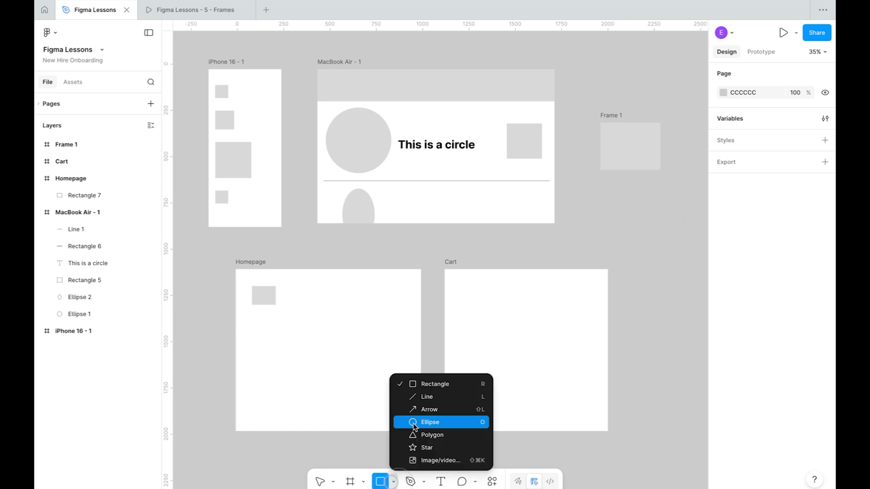
{"action": "left_click", "coordinate": [439, 398]}
{"action": "left_click_drag", "start_coordinate": [607, 211], "coordinate": [660, 182]}
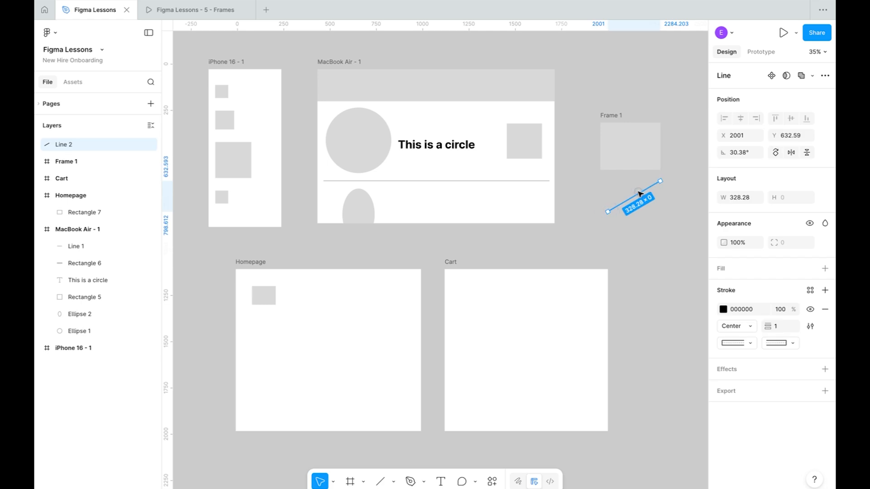
Move the diagonal line into the rectangle's frame at about X 14, Y 44 and clear the selection.
{"action": "scroll", "coordinate": [651, 194], "scroll_direction": "up", "scroll_amount": 5}
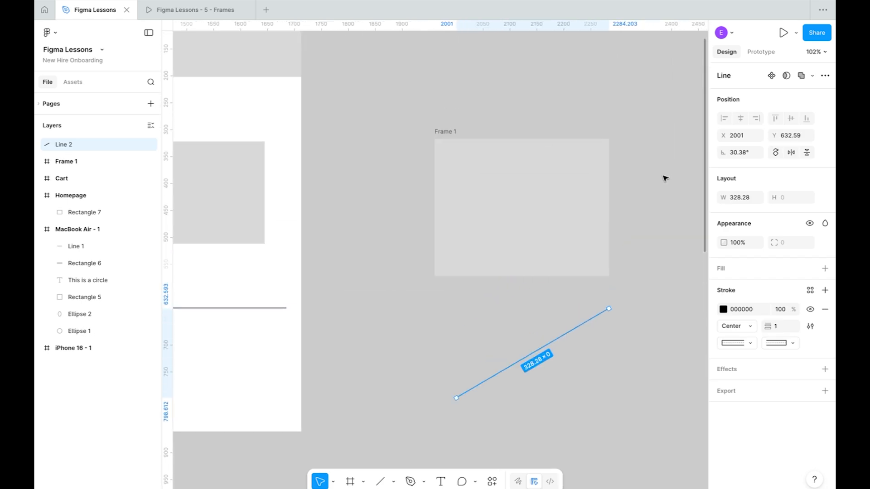
{"action": "left_click_drag", "start_coordinate": [560, 341], "coordinate": [546, 194]}
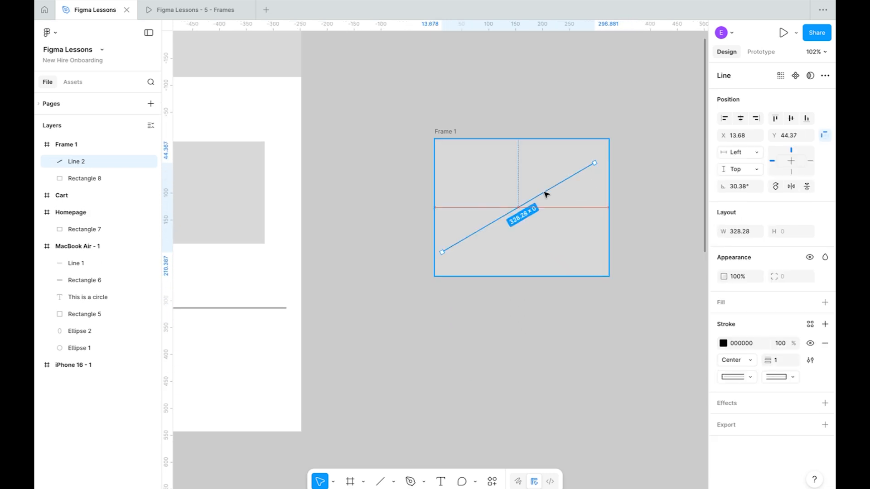
{"action": "left_click", "coordinate": [629, 196]}
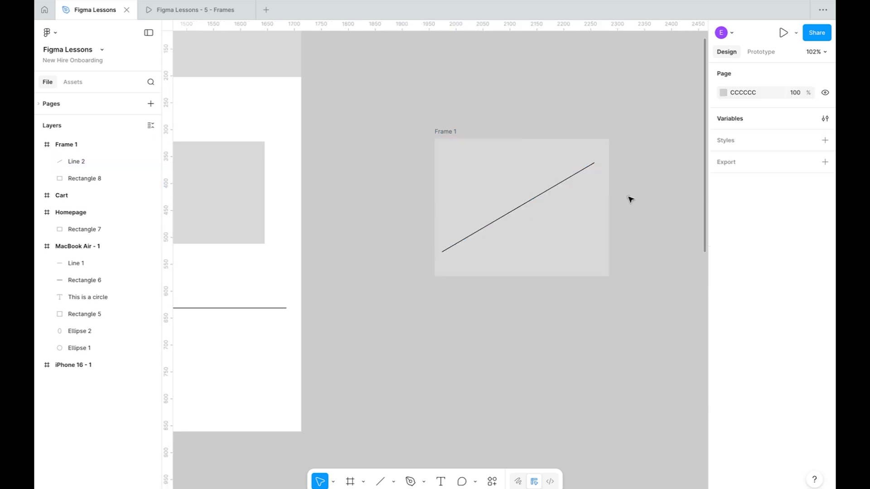
Preview the frame containing the rectangle and diagonal line, enlarge the preview window, and close it.
{"action": "left_click", "coordinate": [436, 133]}
{"action": "key", "text": "shift+space"}
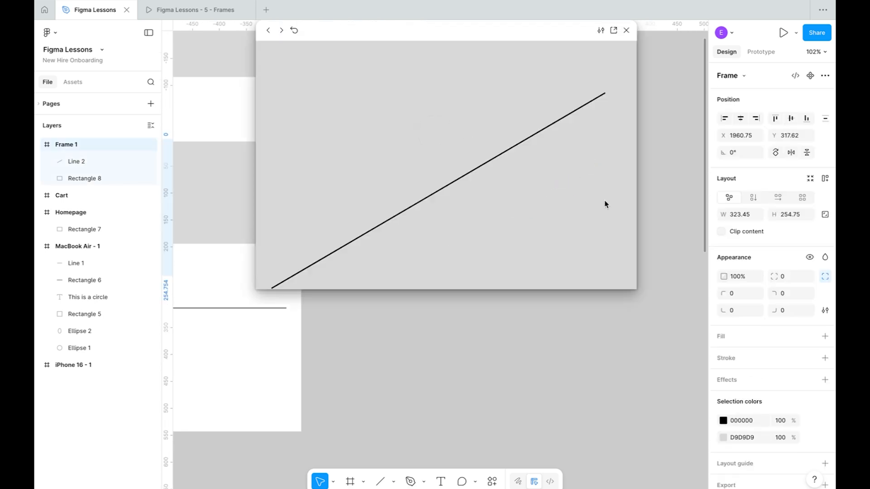
{"action": "left_click_drag", "start_coordinate": [636, 289], "coordinate": [736, 437]}
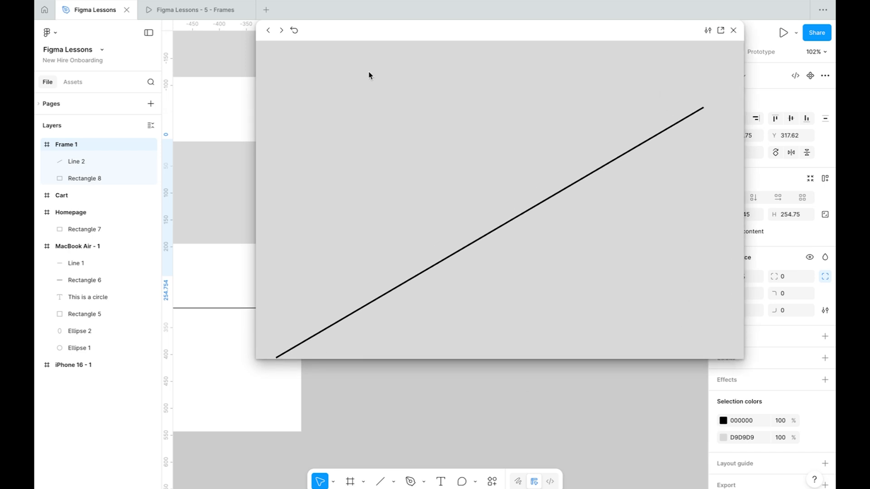
{"action": "left_click", "coordinate": [733, 30]}
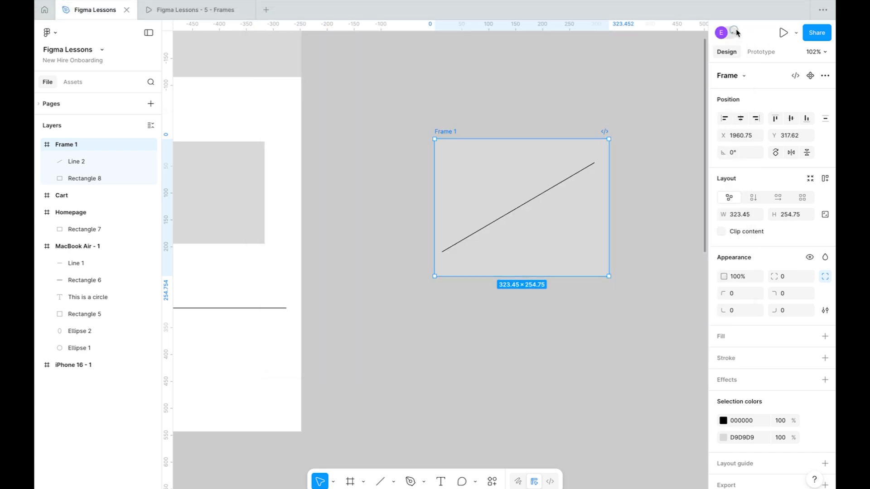
Set the Cart frame's fill to solid green 00E46E and clear the selection.
{"action": "left_click", "coordinate": [533, 326]}
{"action": "scroll", "coordinate": [501, 282], "scroll_direction": "down", "scroll_amount": 3}
{"action": "scroll", "coordinate": [441, 251], "scroll_direction": "down", "scroll_amount": 2, "text": "ctrl"}
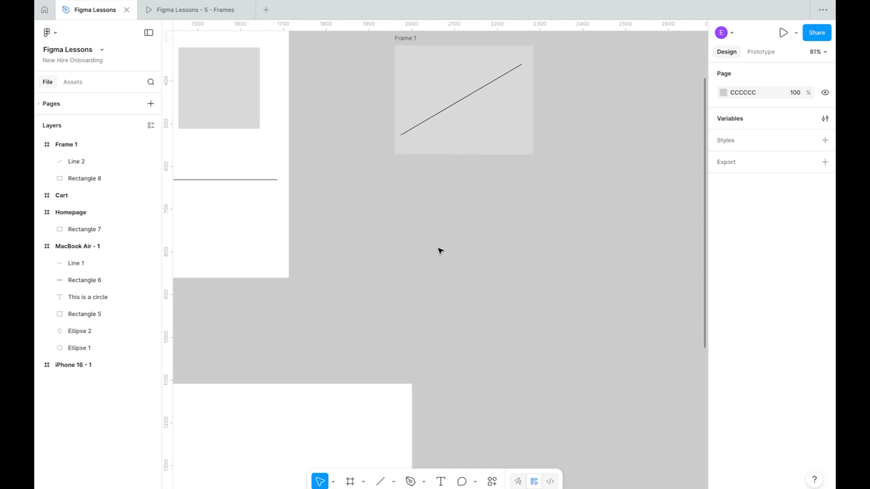
{"action": "scroll", "coordinate": [481, 257], "scroll_direction": "down", "scroll_amount": 6}
{"action": "scroll", "coordinate": [479, 257], "scroll_direction": "up", "scroll_amount": 3}
{"action": "scroll", "coordinate": [473, 256], "scroll_direction": "down", "scroll_amount": 5, "text": "ctrl"}
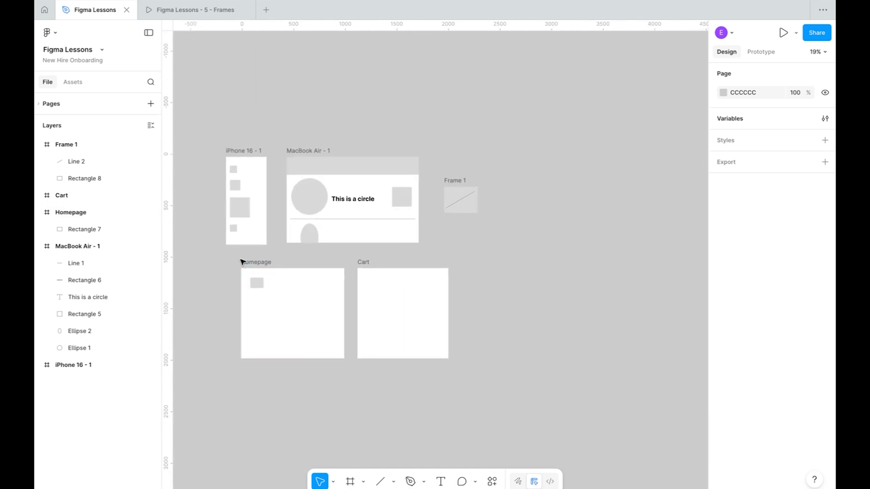
{"action": "scroll", "coordinate": [243, 262], "scroll_direction": "up", "scroll_amount": 5, "text": "ctrl"}
{"action": "scroll", "coordinate": [244, 263], "scroll_direction": "down", "scroll_amount": 5}
{"action": "scroll", "coordinate": [602, 140], "scroll_direction": "down", "scroll_amount": 1}
{"action": "scroll", "coordinate": [559, 108], "scroll_direction": "right", "scroll_amount": 7}
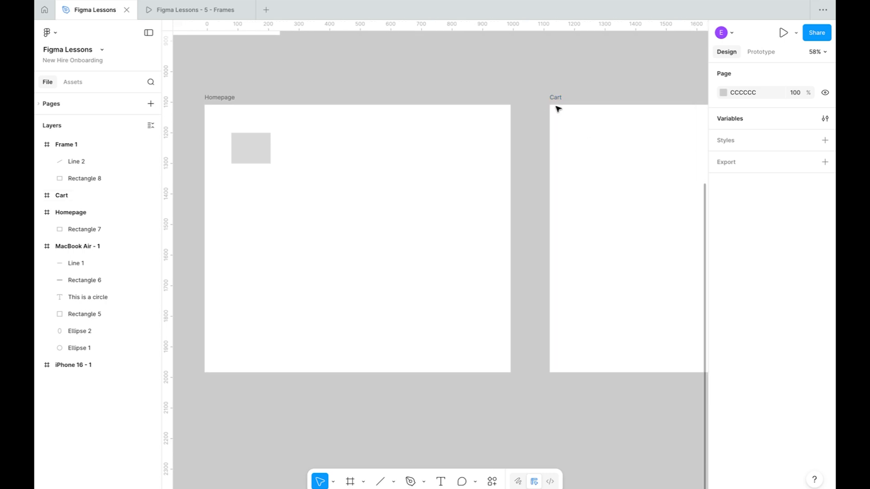
{"action": "left_click", "coordinate": [369, 96]}
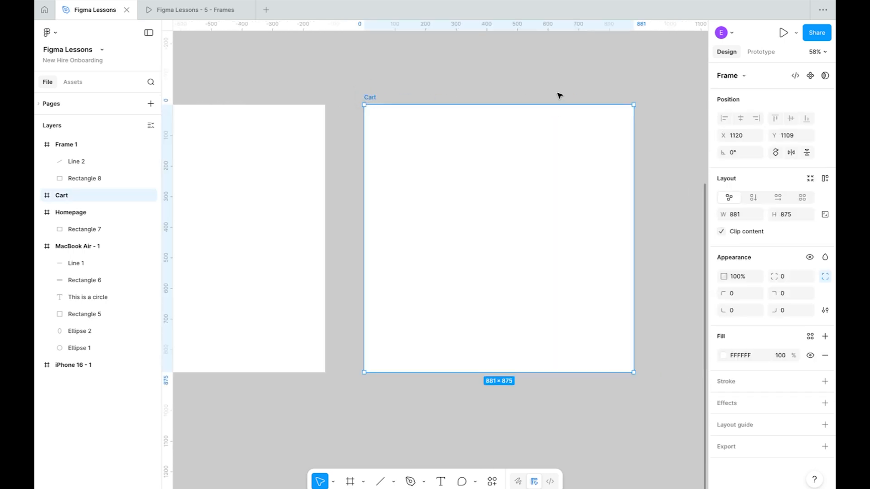
{"action": "scroll", "coordinate": [643, 202], "scroll_direction": "right", "scroll_amount": 2}
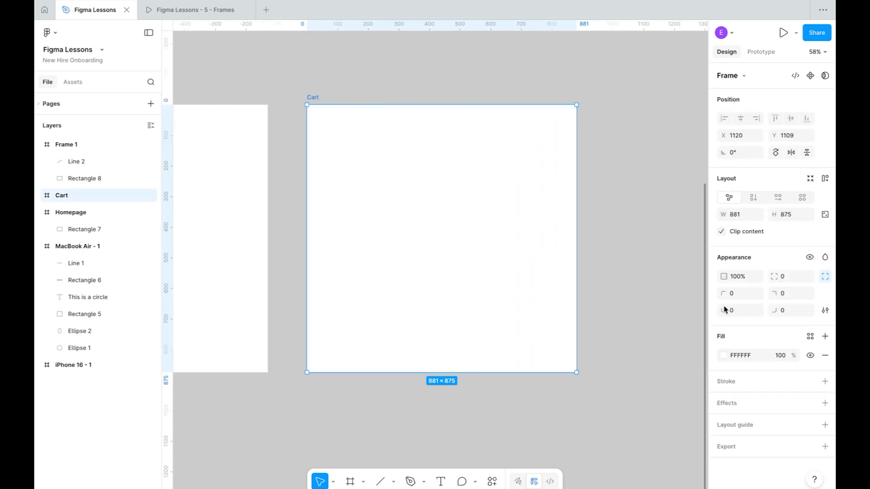
{"action": "left_click", "coordinate": [723, 356]}
{"action": "left_click_drag", "start_coordinate": [669, 327], "coordinate": [700, 296]}
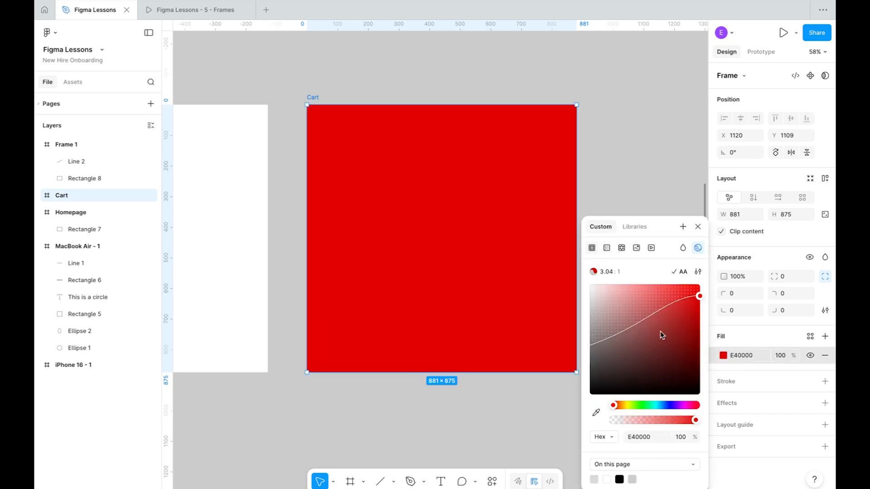
{"action": "left_click_drag", "start_coordinate": [615, 408], "coordinate": [648, 409]}
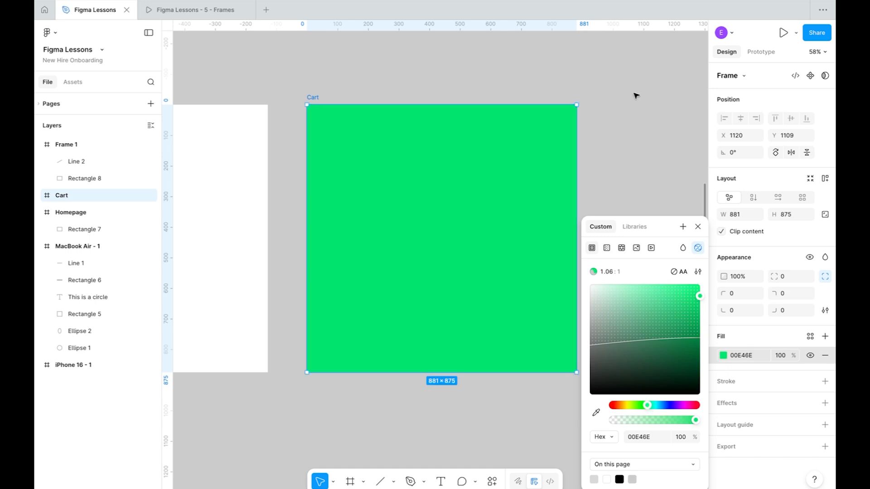
{"action": "key", "text": "Escape"}
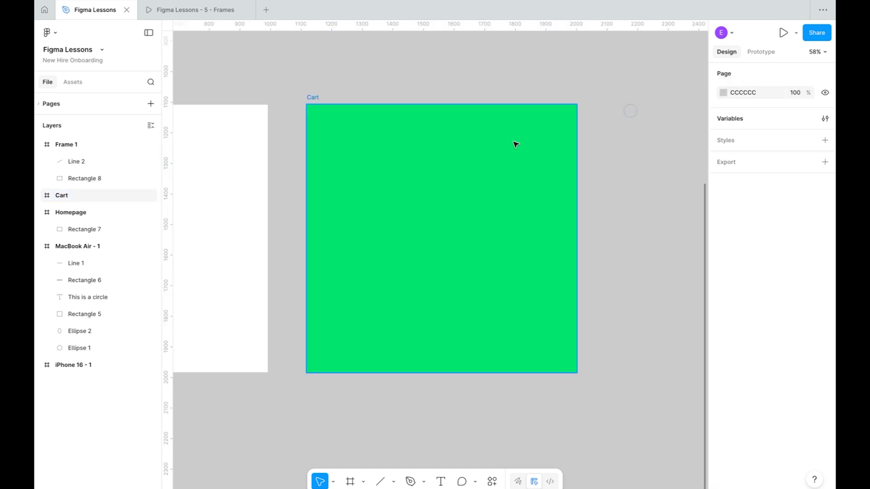
Preview the green Cart frame, close the preview window, and clear the selection.
{"action": "left_click", "coordinate": [314, 97]}
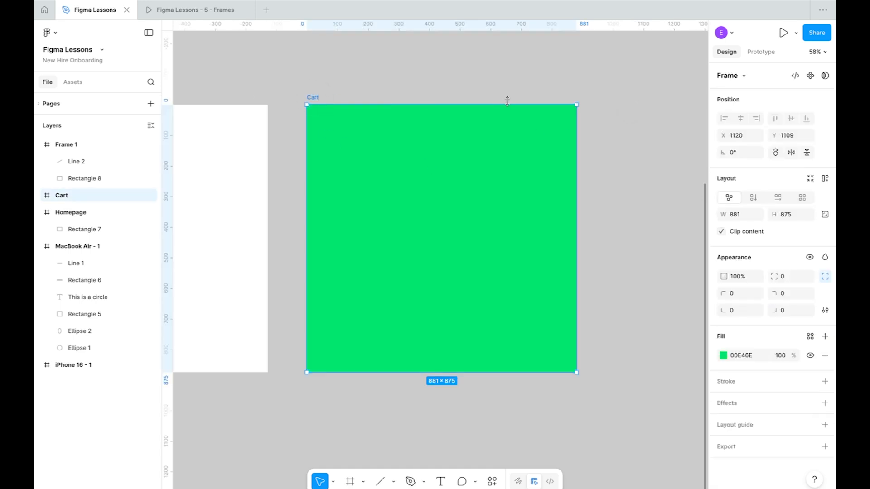
{"action": "key", "text": "shift+space"}
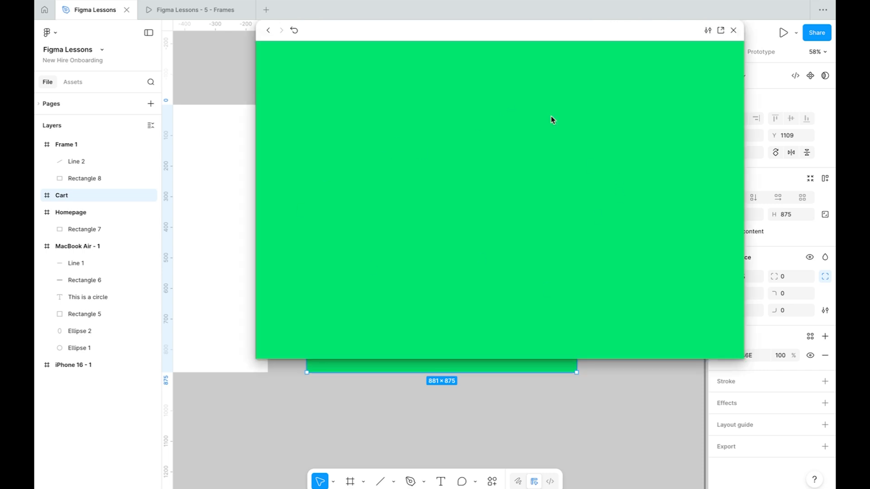
{"action": "left_click", "coordinate": [734, 32]}
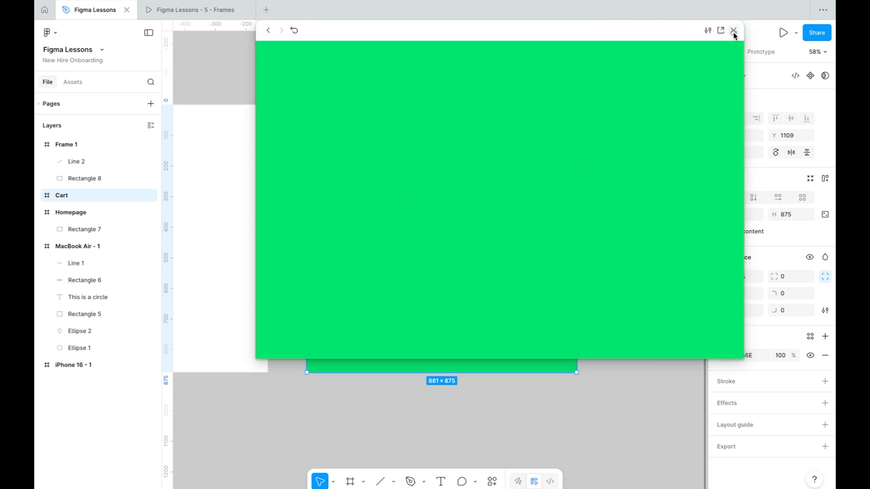
{"action": "left_click", "coordinate": [591, 68]}
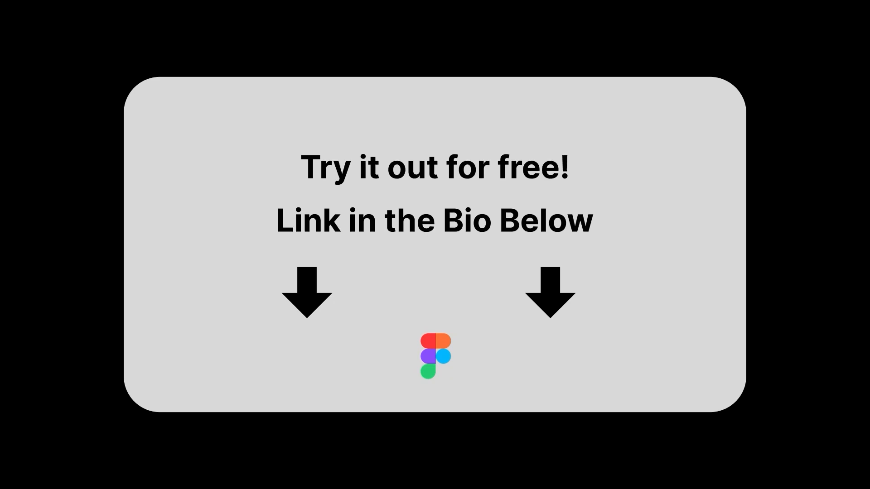